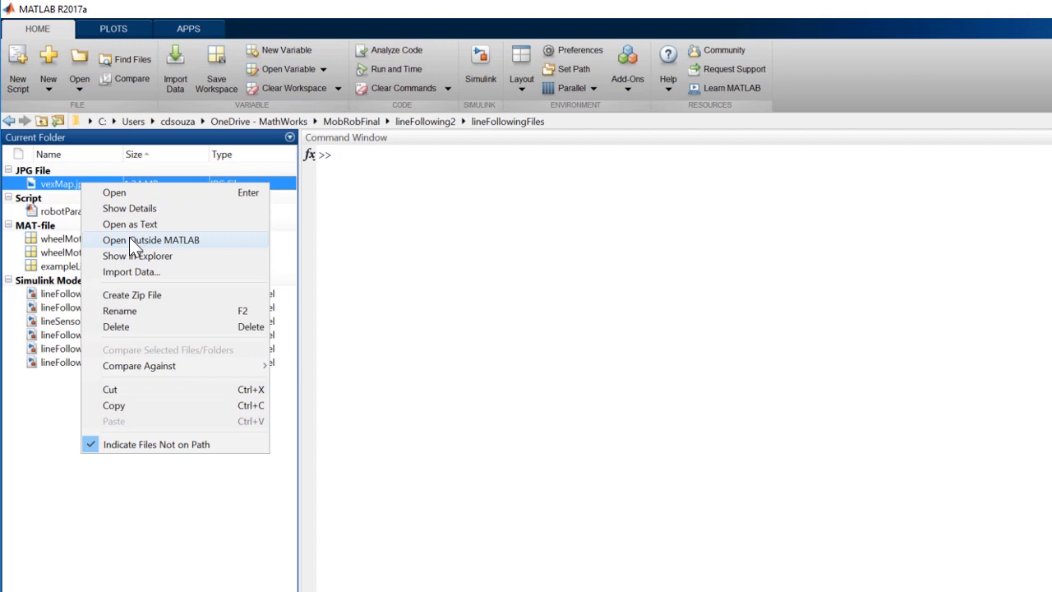
Step: View the vexMap.jpg track photo in the system's image viewer, outside MATLAB
{"action": "left_click", "coordinate": [129, 236]}
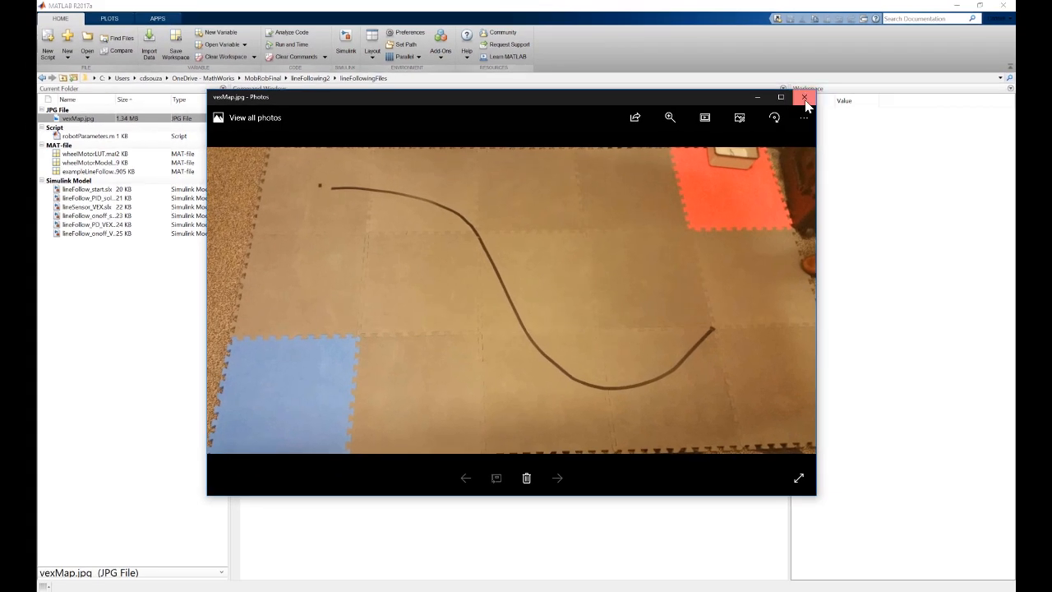
{"action": "left_click", "coordinate": [805, 98]}
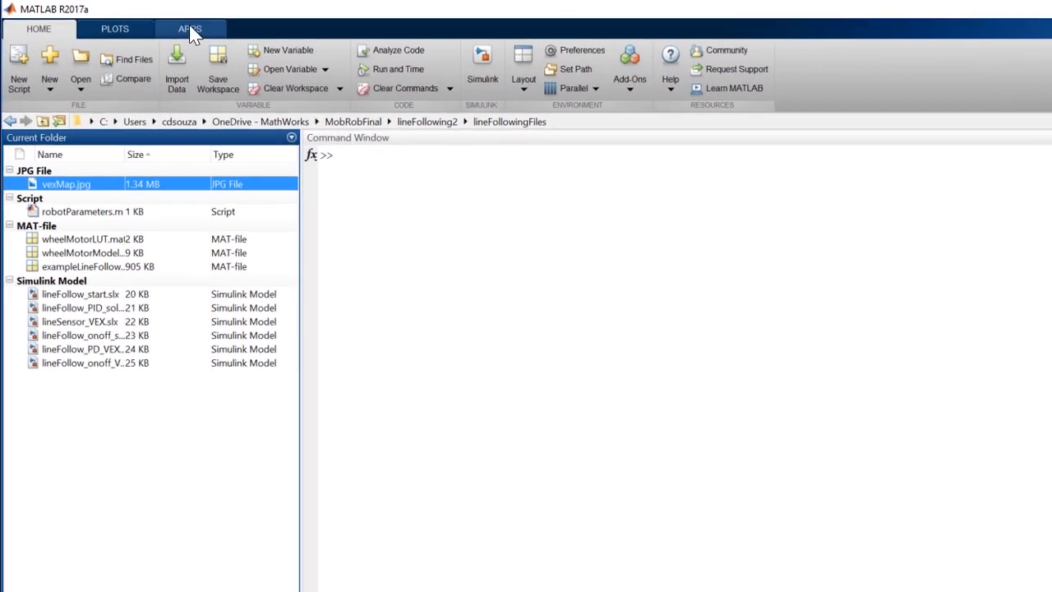
Step: Launch the Simulation Map Generator app and load vexMap.jpg as the map image
{"action": "left_click", "coordinate": [189, 29]}
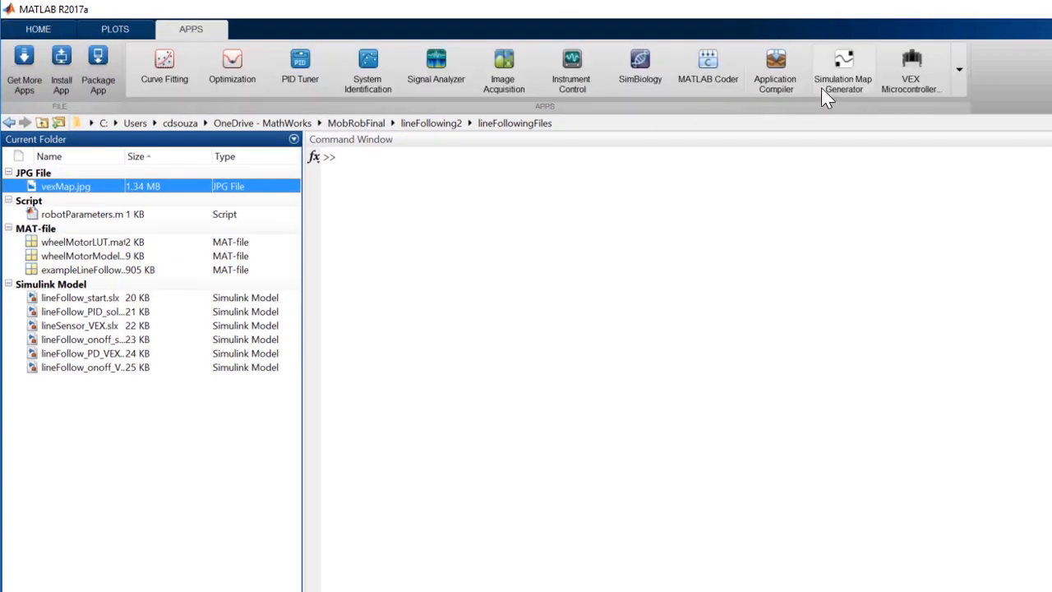
{"action": "mouse_move", "coordinate": [822, 94]}
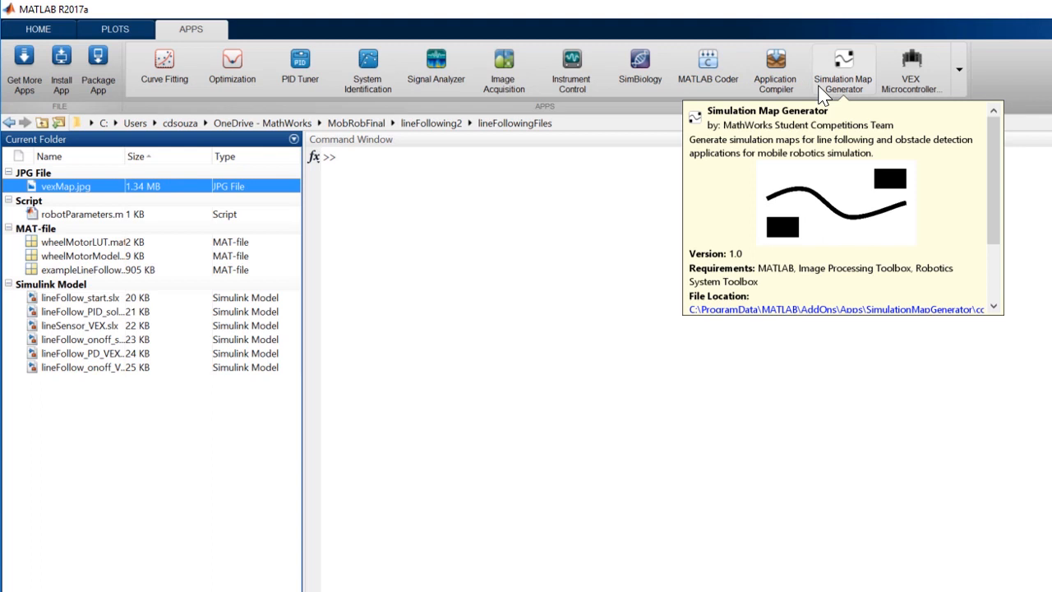
{"action": "left_click", "coordinate": [822, 92]}
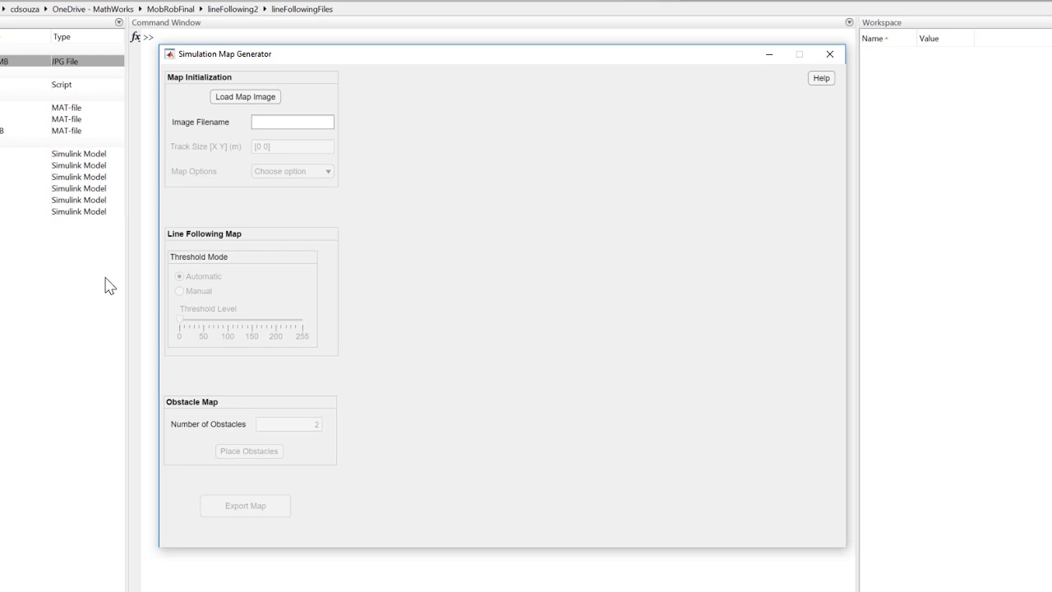
{"action": "left_click", "coordinate": [240, 100]}
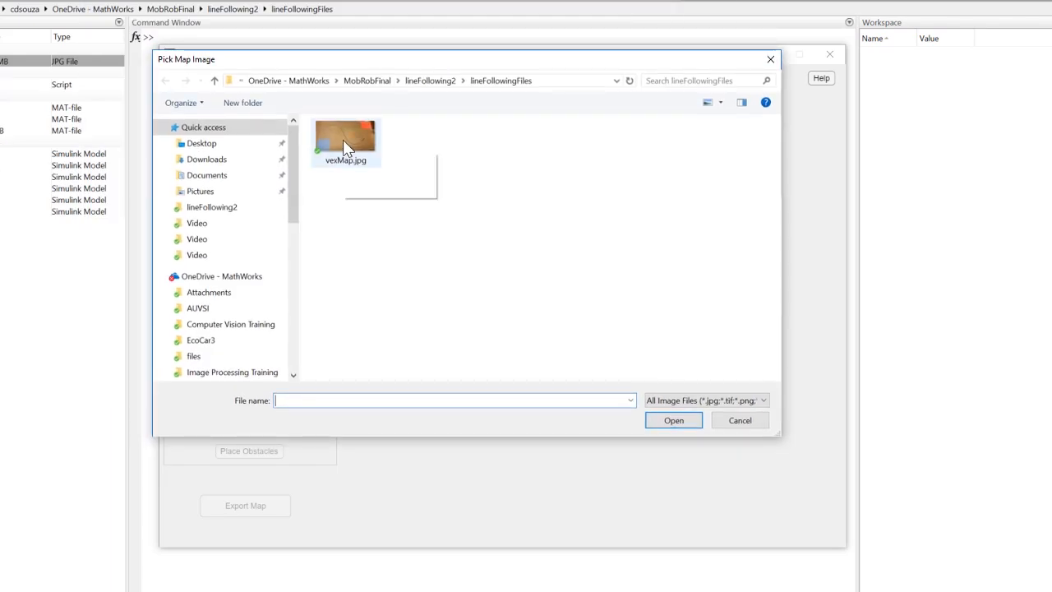
{"action": "left_click", "coordinate": [368, 166]}
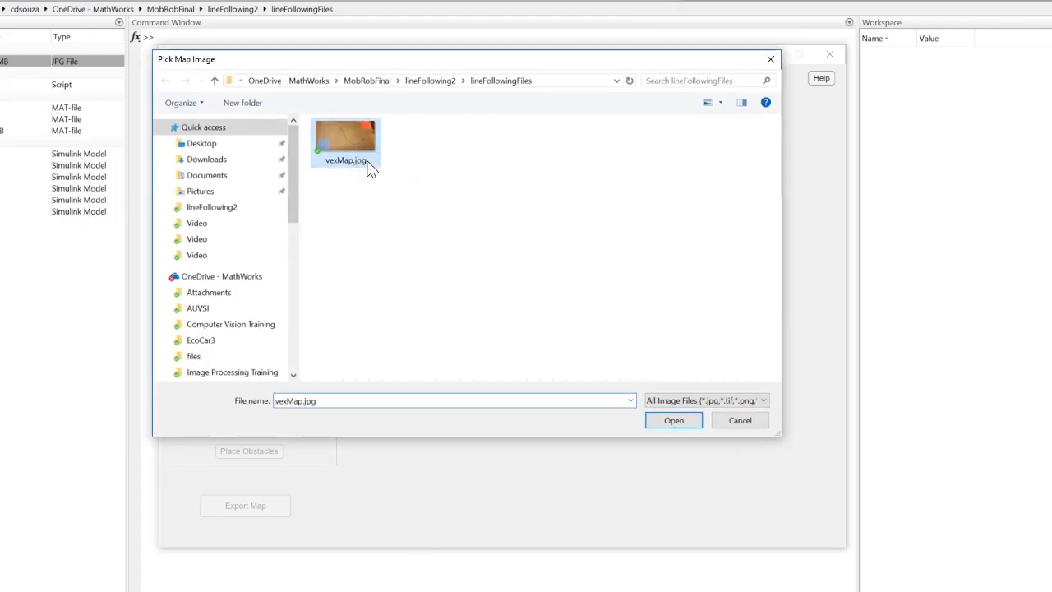
{"action": "left_click", "coordinate": [676, 419]}
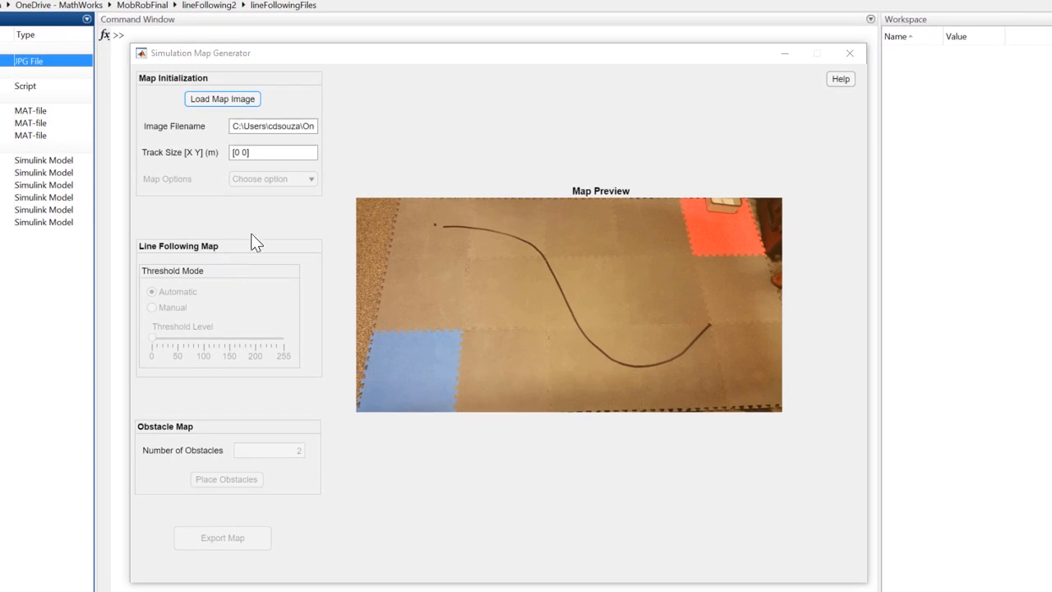
Step: Set the track size to [3 1.5] m and choose Line Following as the map option
{"action": "left_click", "coordinate": [254, 152]}
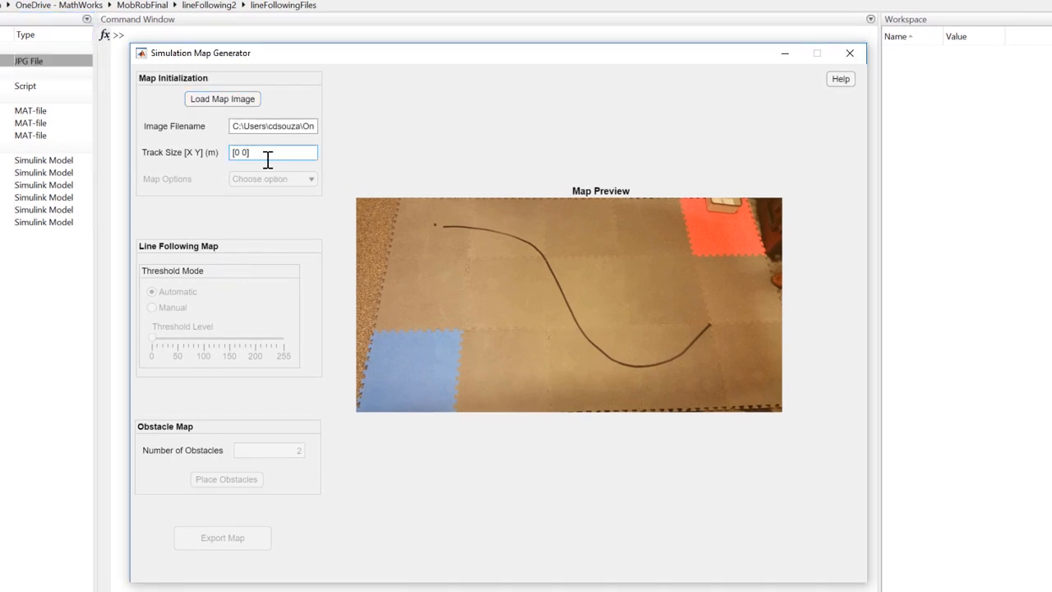
{"action": "key", "text": "BackSpace"}
{"action": "key", "text": "BackSpace"}
{"action": "key", "text": "BackSpace"}
{"action": "type", "text": "3 1.5"}
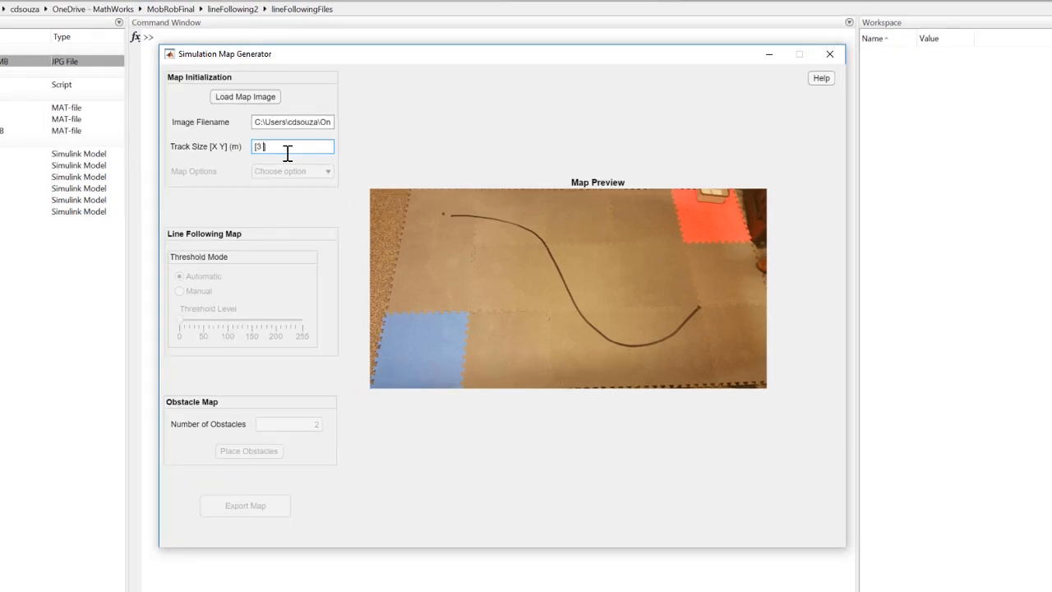
{"action": "left_click", "coordinate": [382, 142]}
{"action": "left_click", "coordinate": [328, 172]}
{"action": "left_click", "coordinate": [289, 184]}
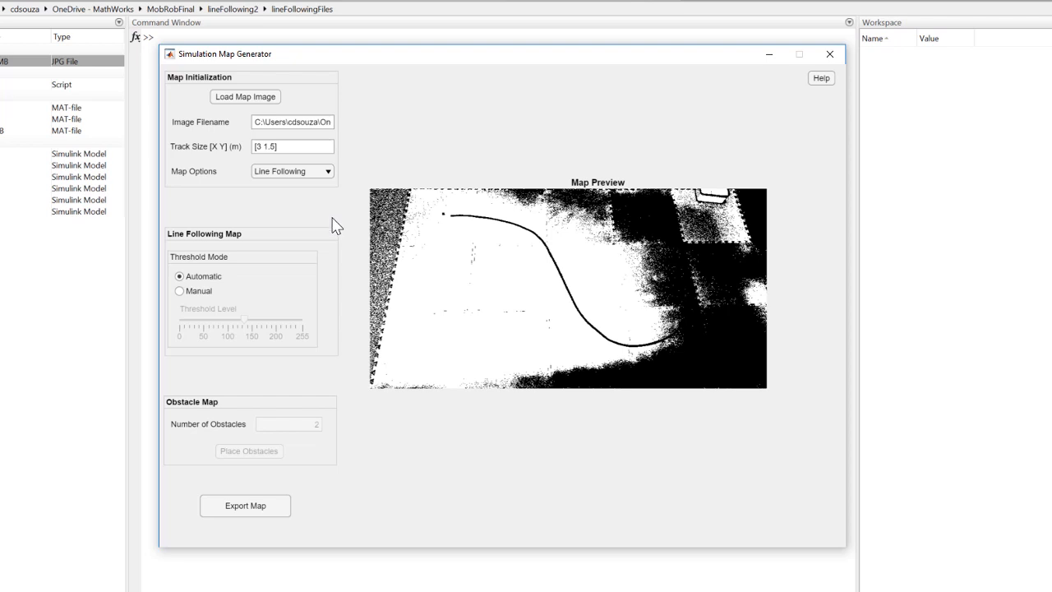
Step: Switch the line-following threshold to Manual and adjust its level to about 110 to isolate the line
{"action": "left_click", "coordinate": [182, 293]}
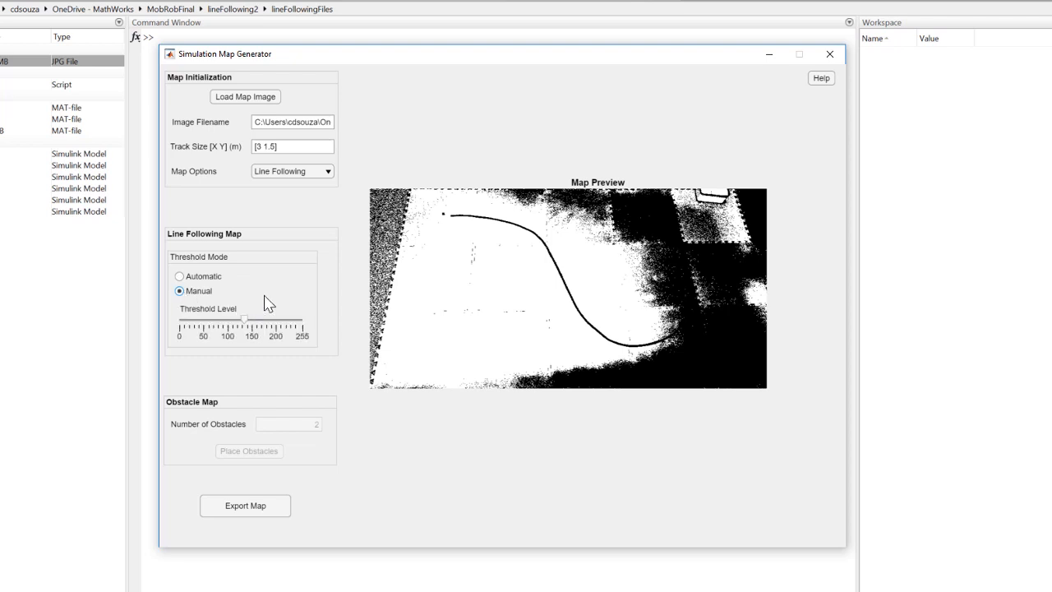
{"action": "left_click", "coordinate": [183, 277]}
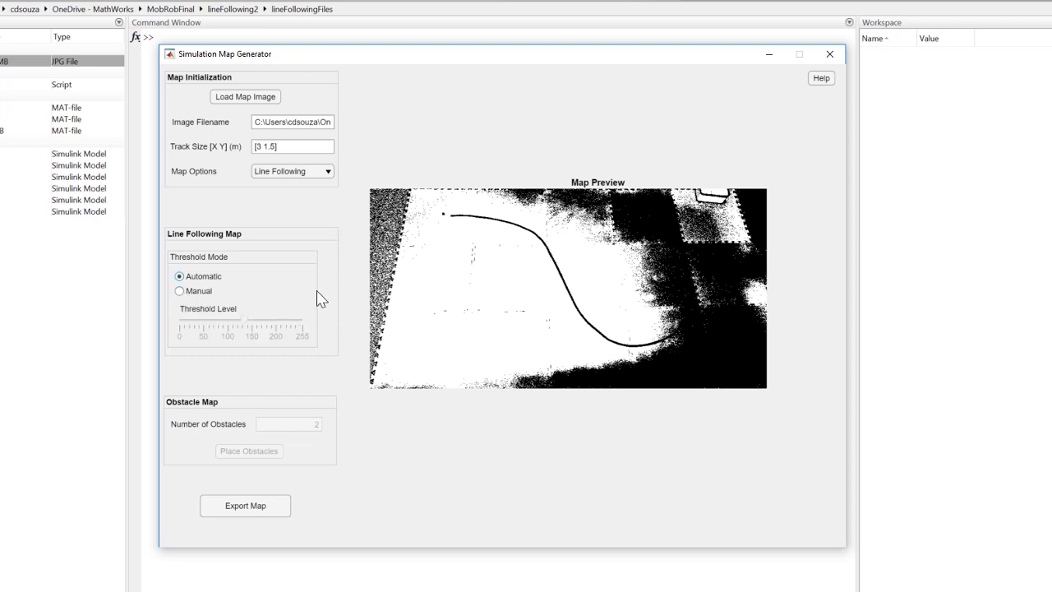
{"action": "left_click", "coordinate": [180, 292]}
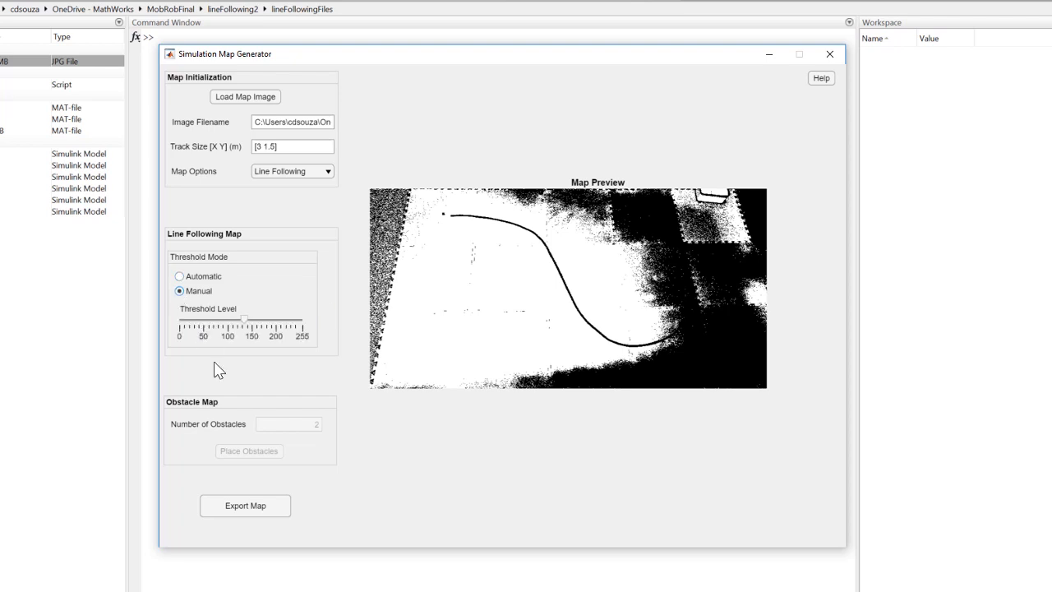
{"action": "left_click_drag", "start_coordinate": [244, 319], "coordinate": [260, 320]}
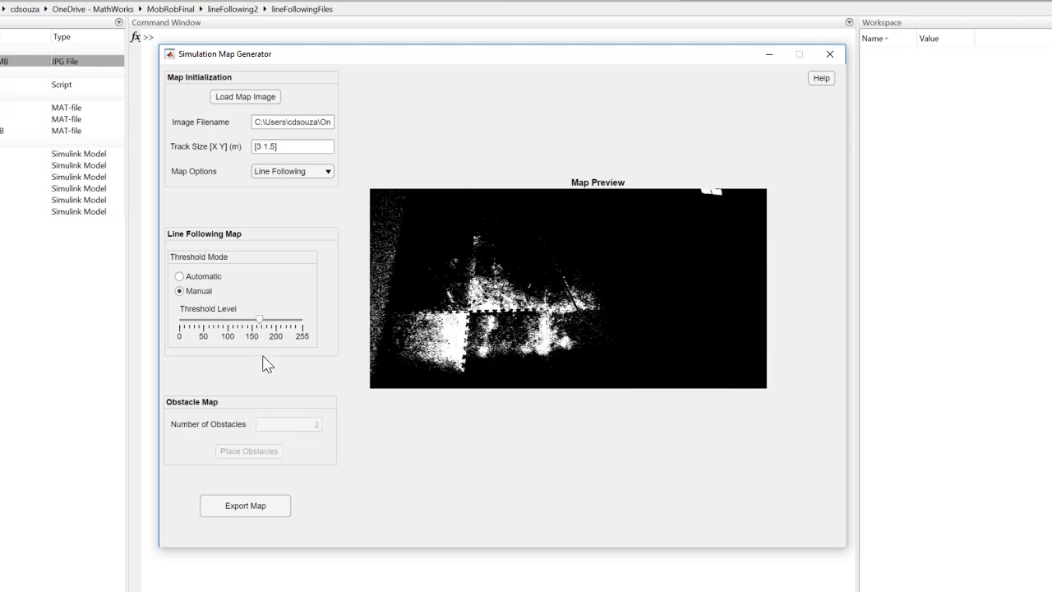
{"action": "left_click", "coordinate": [220, 327]}
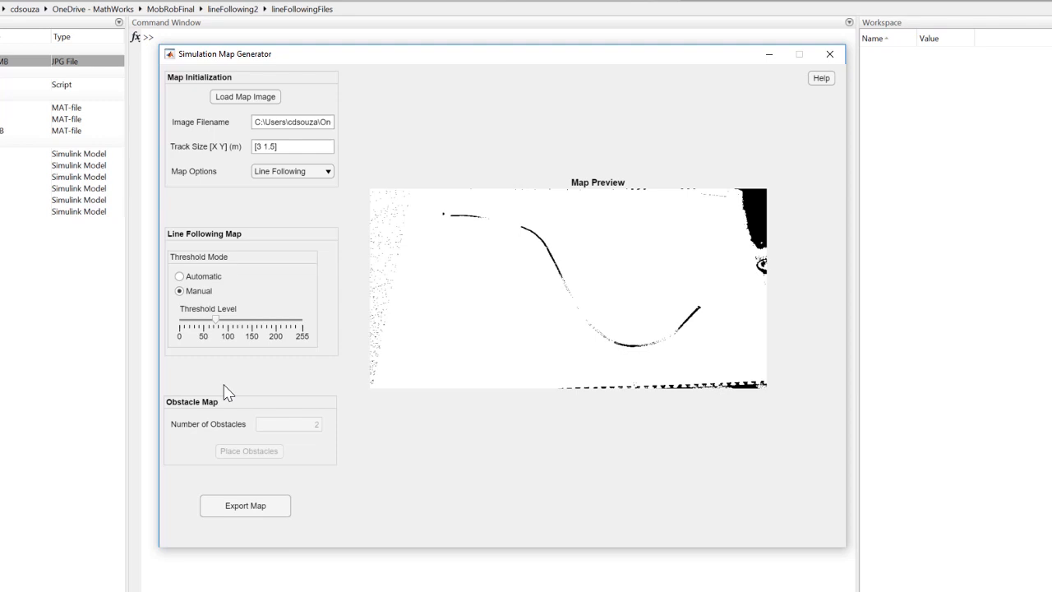
{"action": "left_click", "coordinate": [233, 321]}
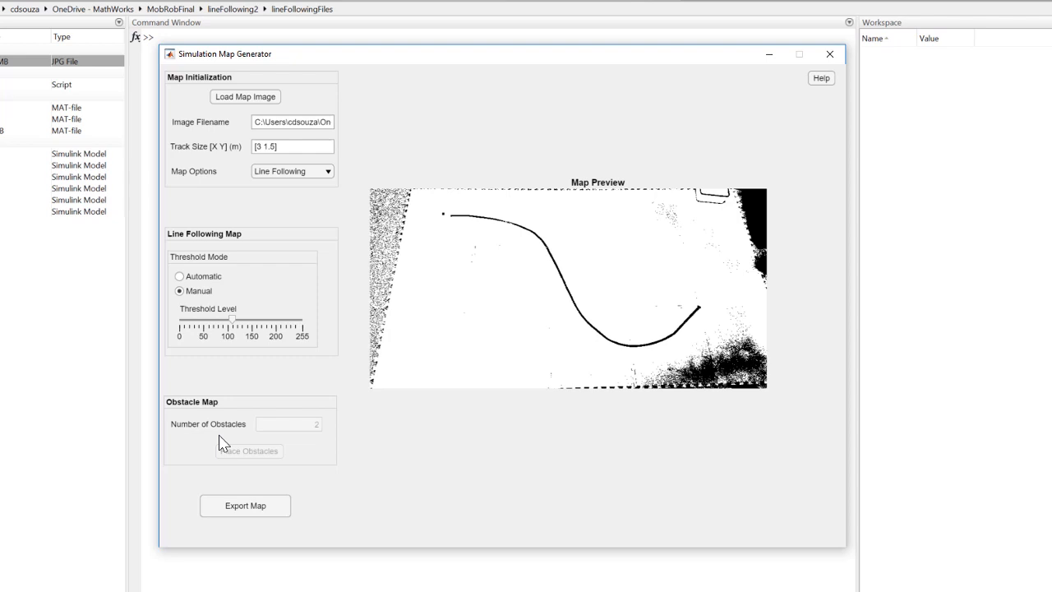
Step: Export the line-following map to the lineFollowingFiles folder as lineFollowingMap.mat
{"action": "left_click", "coordinate": [252, 514]}
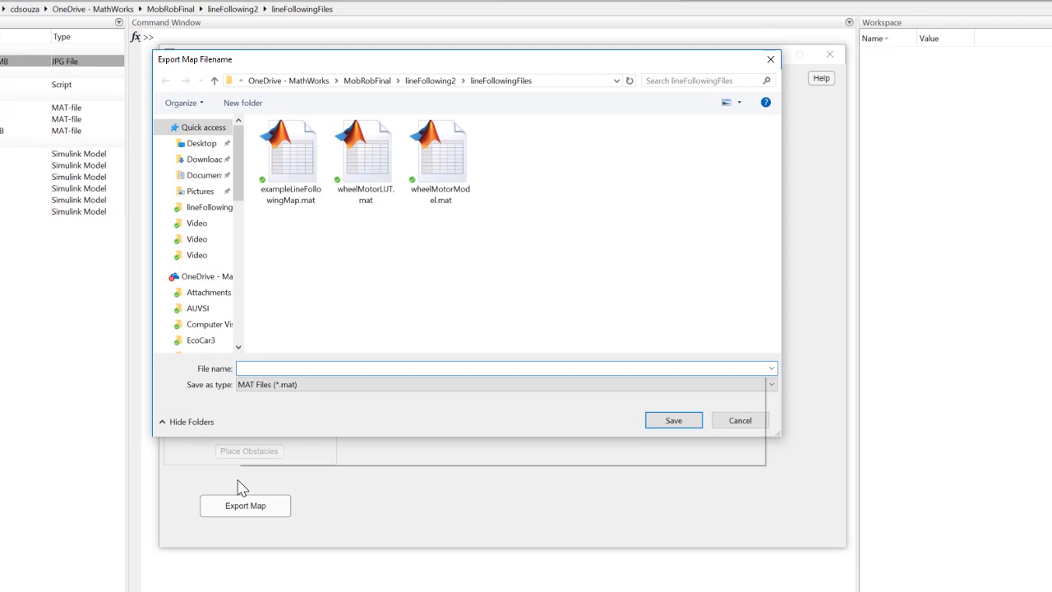
{"action": "type", "text": "lineFollowingMap"}
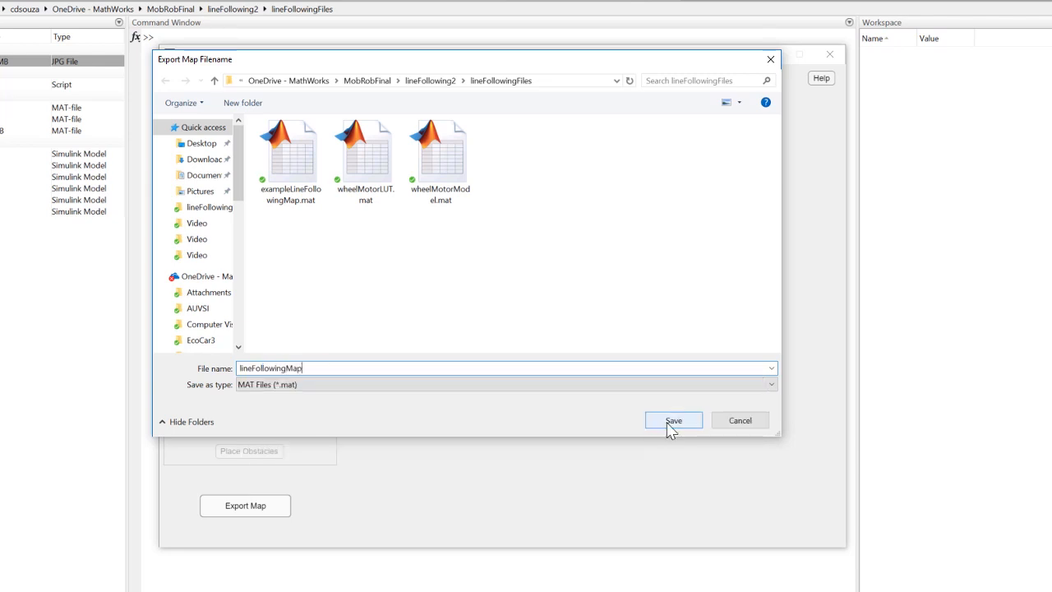
{"action": "left_click", "coordinate": [672, 422]}
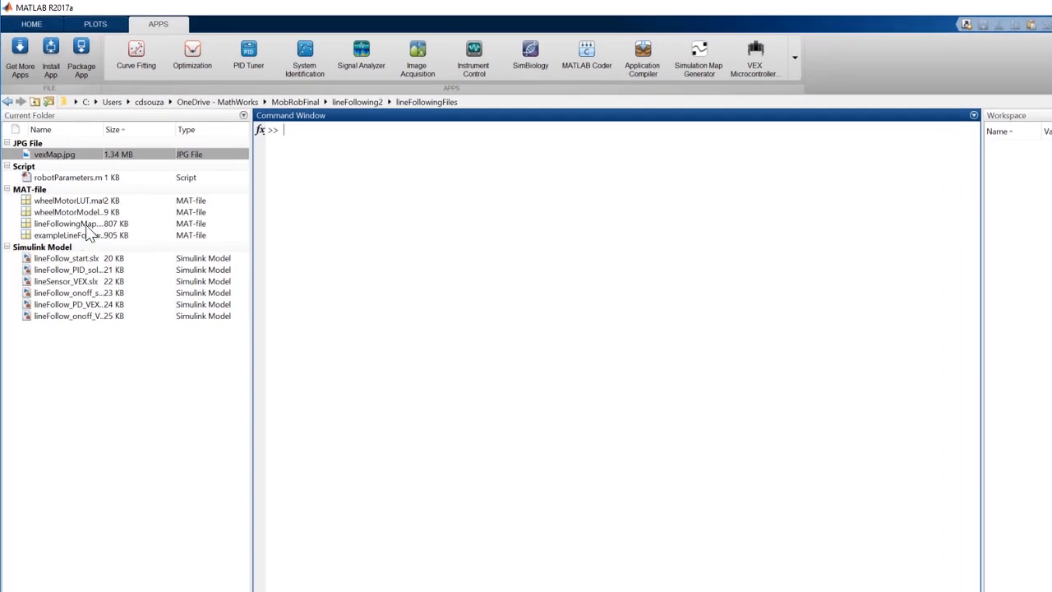
Step: Load lineFollowingMap.mat into the MATLAB workspace
{"action": "left_click", "coordinate": [50, 225]}
{"action": "double_click", "coordinate": [54, 226]}
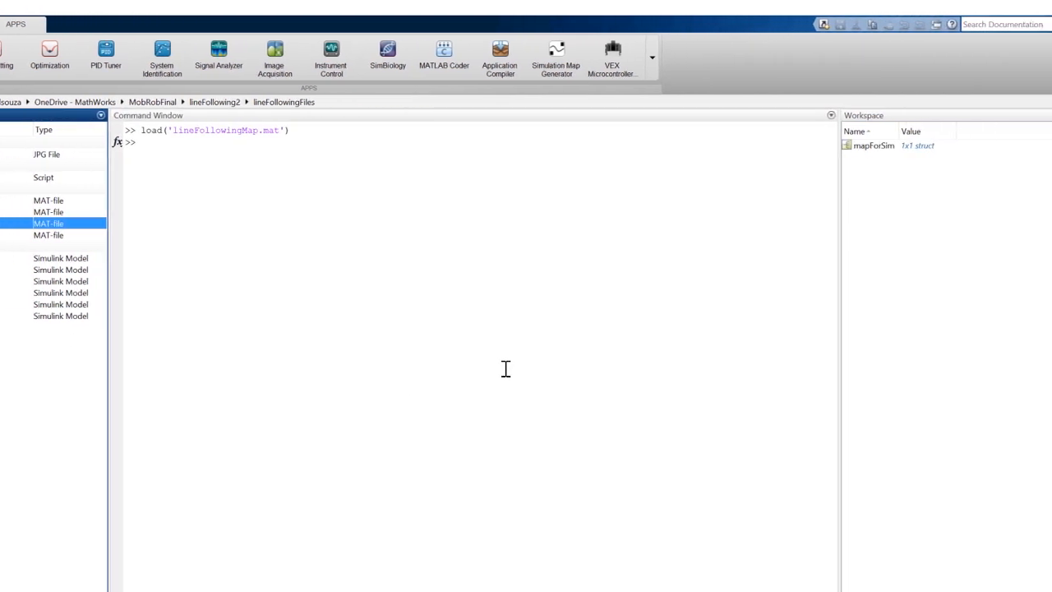
{"action": "left_click", "coordinate": [420, 362]}
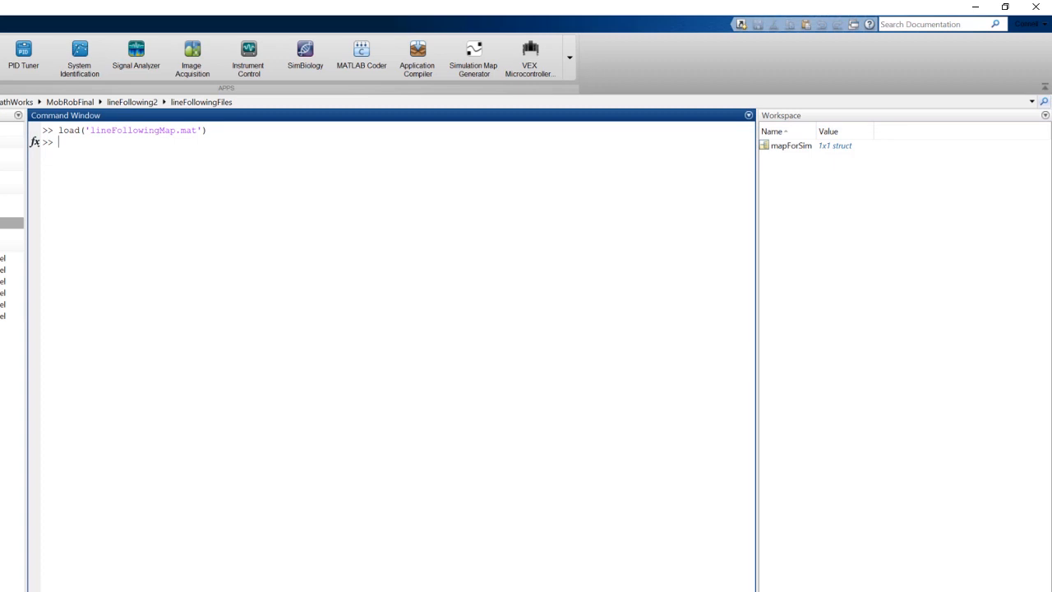
Step: Start Simulink and create a new blank model
{"action": "left_click", "coordinate": [60, 18]}
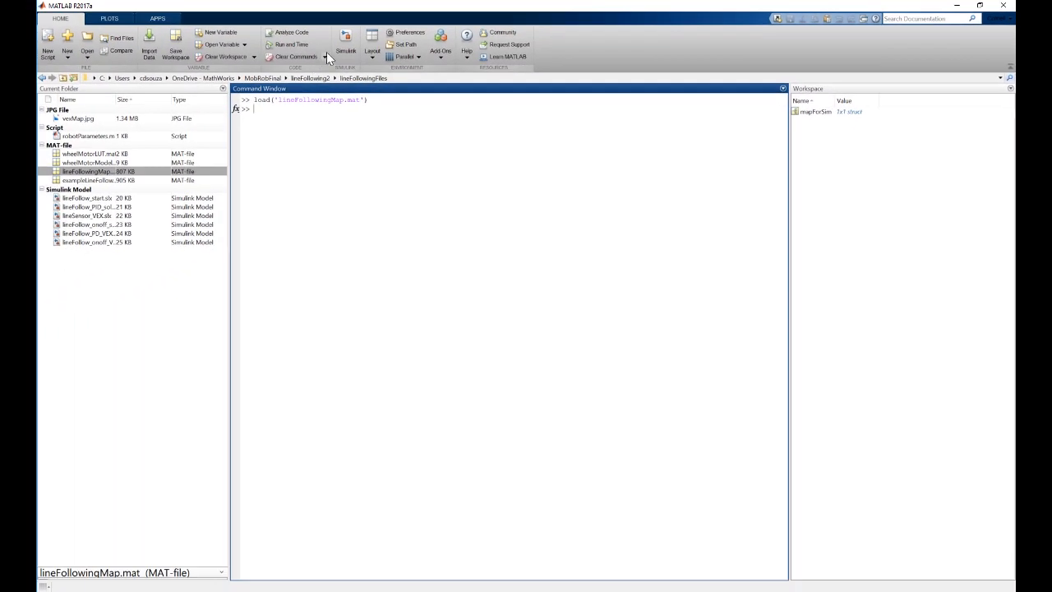
{"action": "left_click", "coordinate": [346, 55]}
{"action": "left_click", "coordinate": [225, 237]}
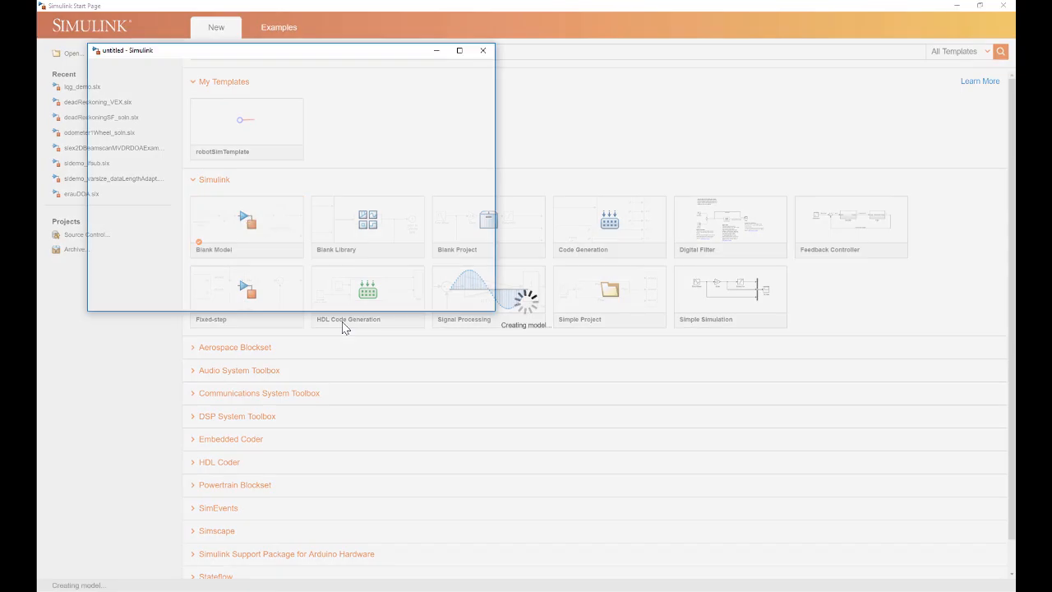
Step: Add a Line Sensor block from the Mobile Robotics Training Library to the blank model
{"action": "left_click", "coordinate": [162, 32]}
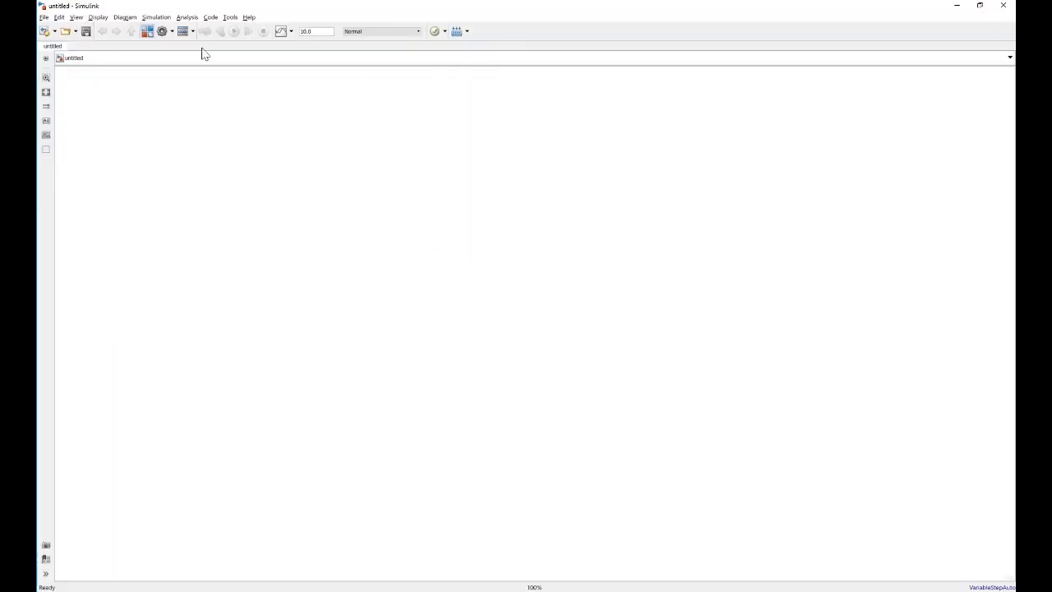
{"action": "left_click_drag", "start_coordinate": [388, 136], "coordinate": [341, 222]}
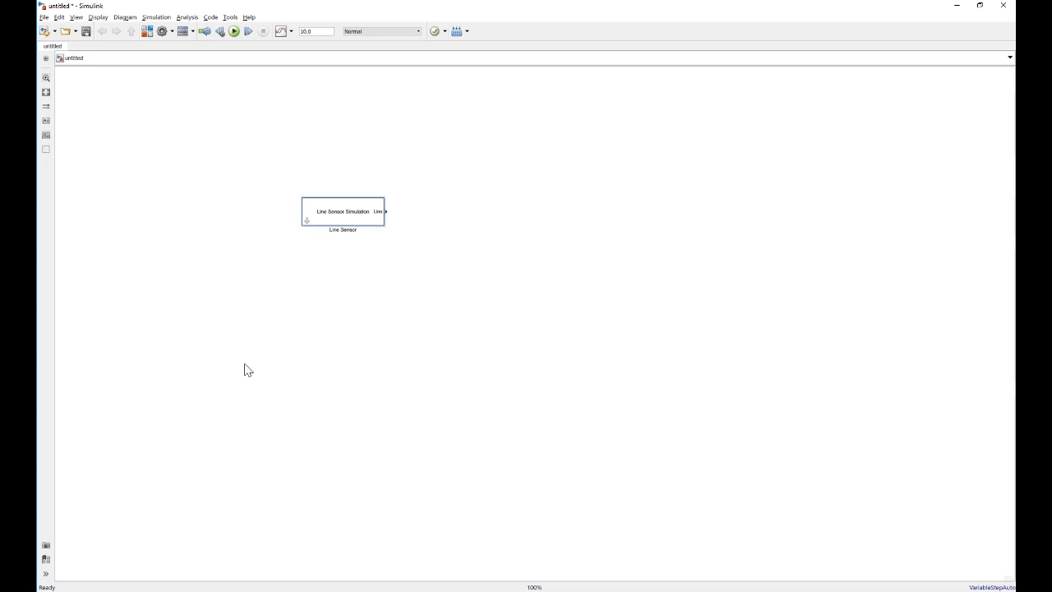
{"action": "left_click", "coordinate": [342, 213]}
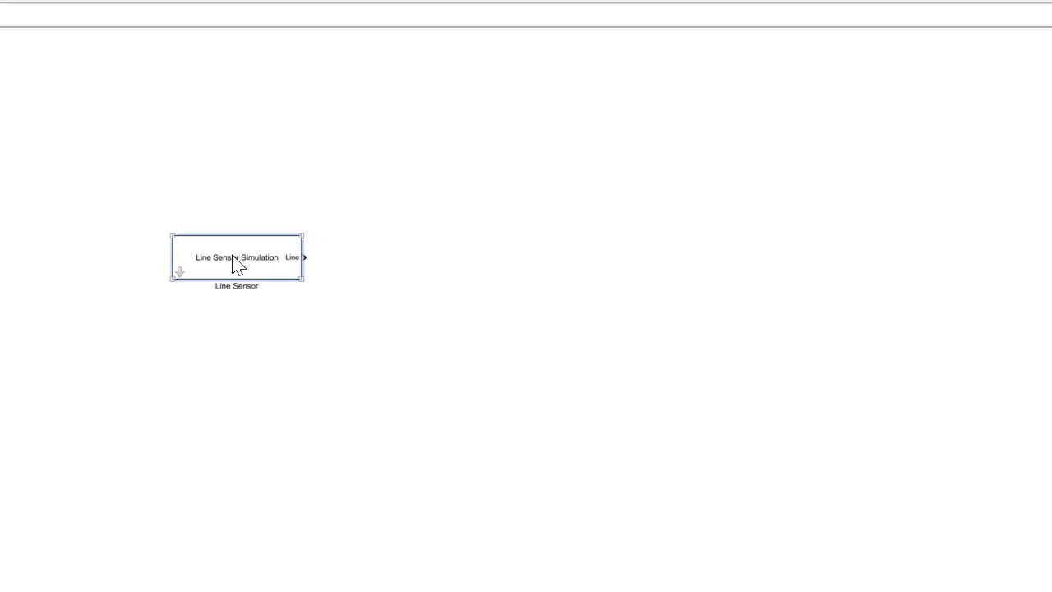
Step: Review the Line Sensor block's map variable, environment and line values, and sensor offset, then accept the parameters
{"action": "double_click", "coordinate": [236, 263]}
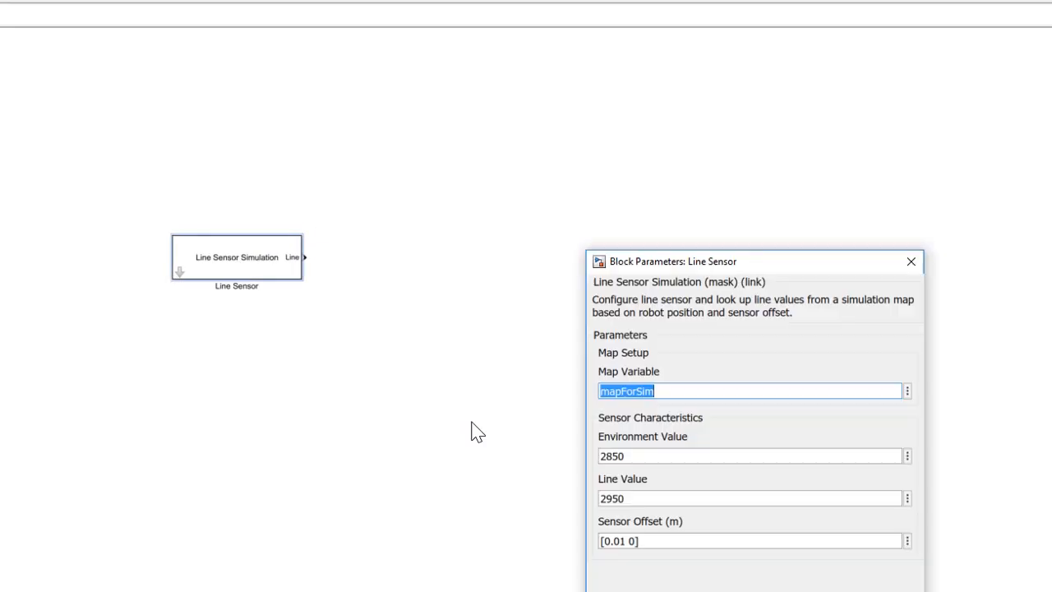
{"action": "left_click_drag", "start_coordinate": [820, 262], "coordinate": [629, 118]}
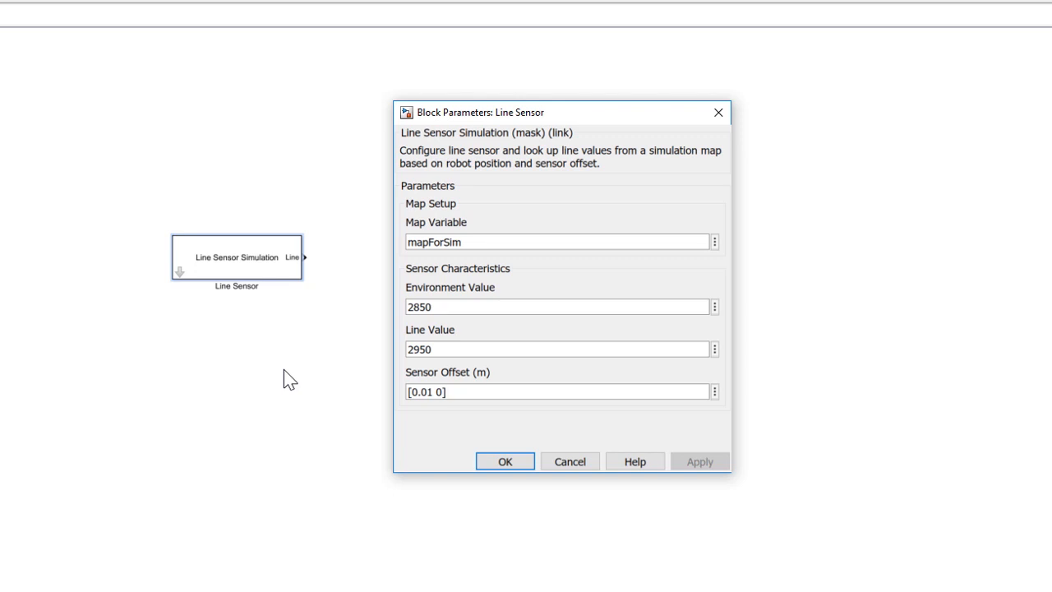
{"action": "left_click", "coordinate": [505, 462]}
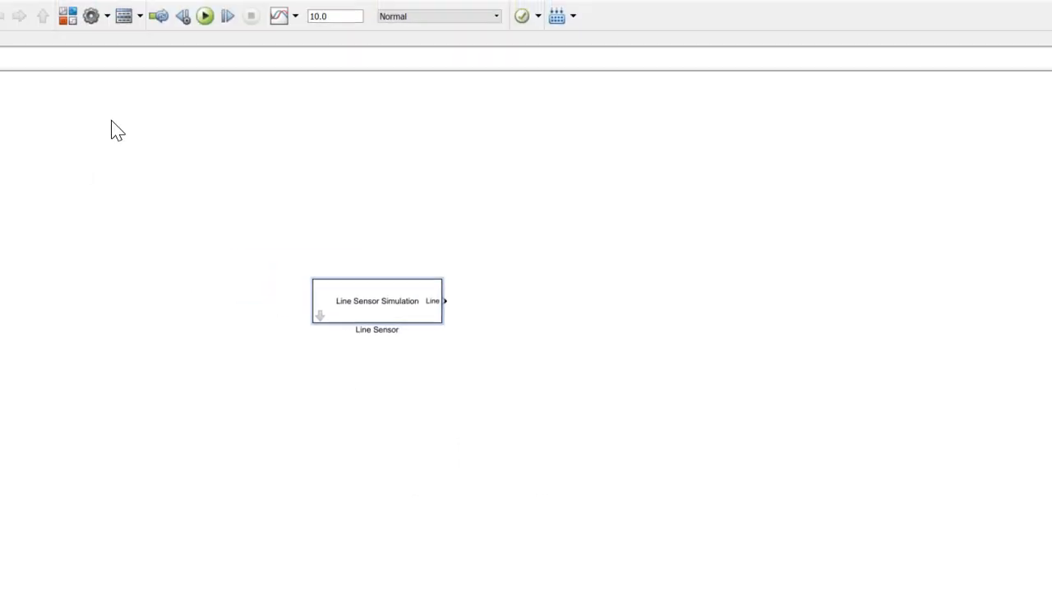
Step: Add a Robot Simulator block from the Mobile Robotics Training Library, dismiss its figure, and move the block closer to the Line Sensor
{"action": "left_click", "coordinate": [175, 50]}
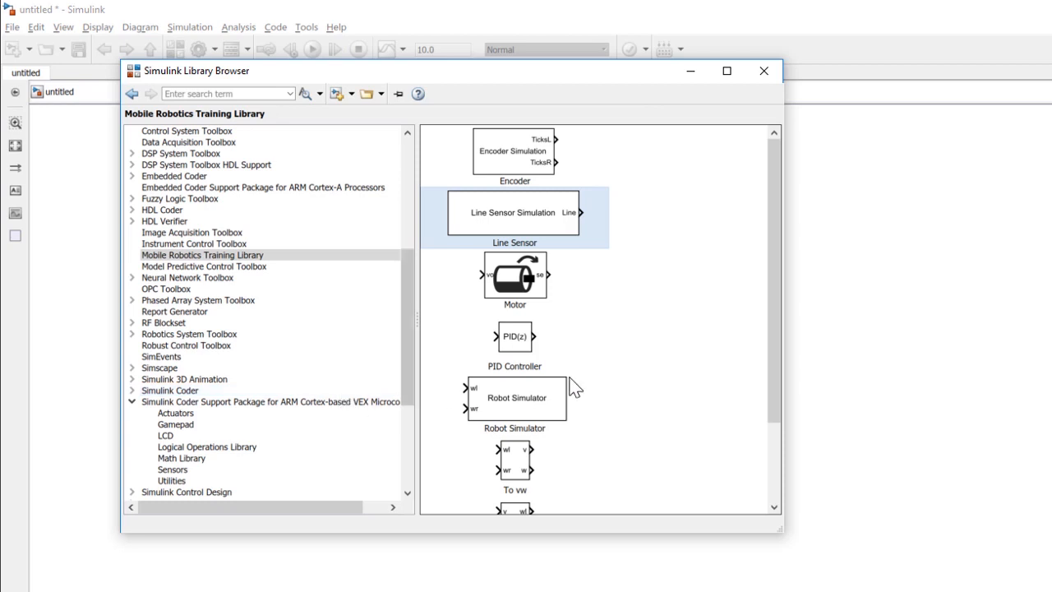
{"action": "left_click_drag", "start_coordinate": [494, 407], "coordinate": [957, 385]}
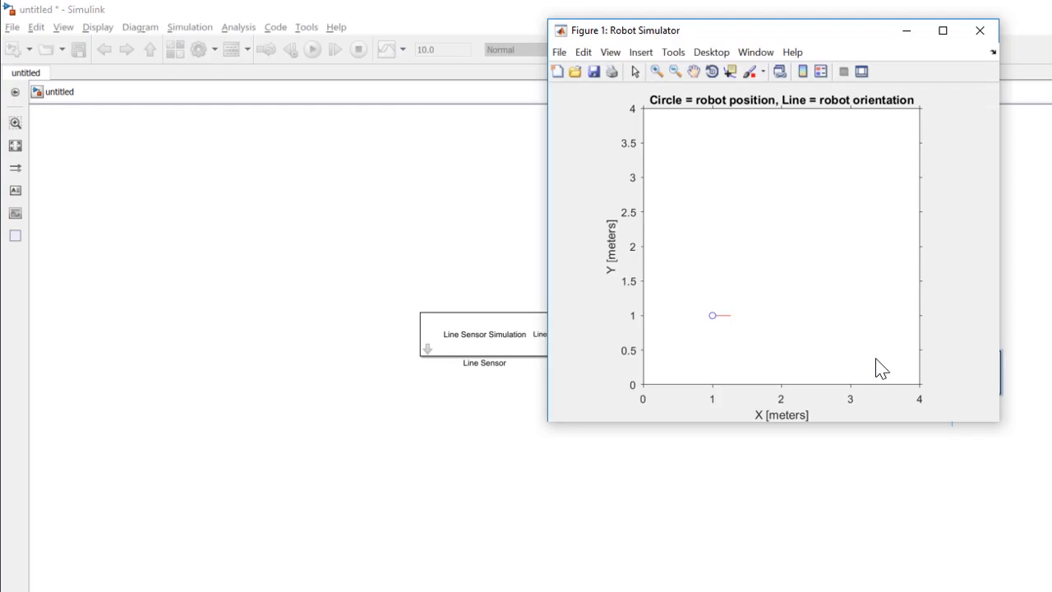
{"action": "left_click", "coordinate": [980, 30]}
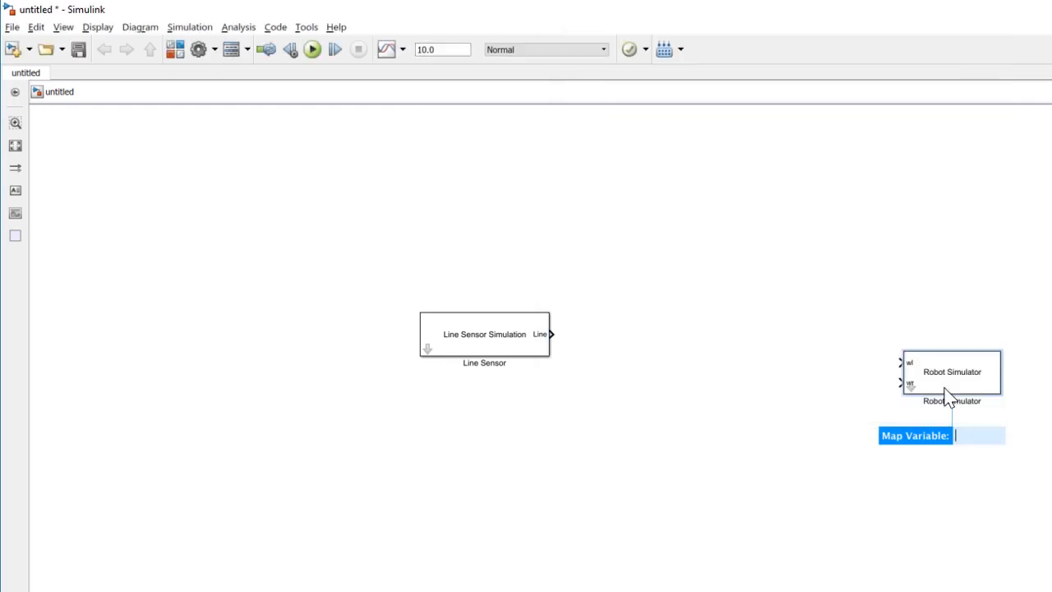
{"action": "left_click_drag", "start_coordinate": [945, 383], "coordinate": [837, 347]}
Step: Set the Robot Simulator block's map variable to mapForSim and apply it
{"action": "double_click", "coordinate": [837, 348]}
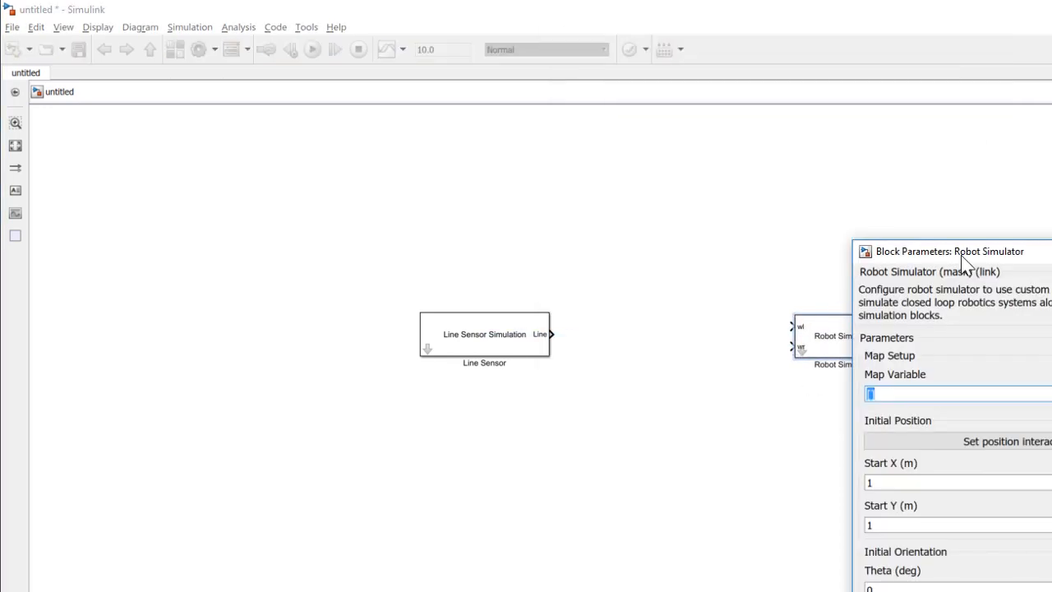
{"action": "left_click_drag", "start_coordinate": [1036, 254], "coordinate": [897, 204]}
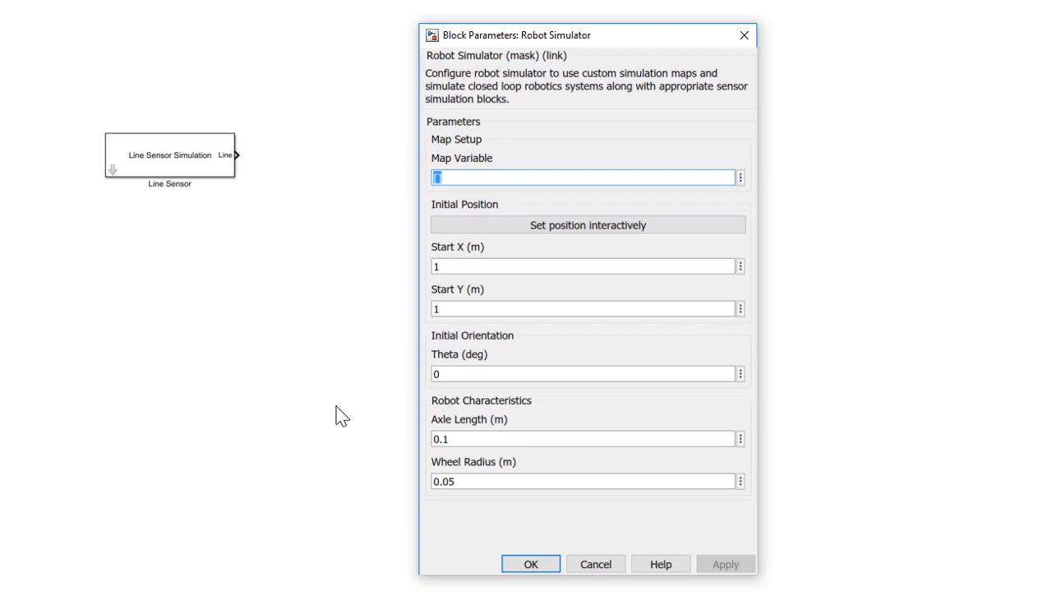
{"action": "key", "text": "BackSpace"}
{"action": "type", "text": "mapForsi"}
{"action": "key", "text": "BackSpace"}
{"action": "key", "text": "BackSpace"}
{"action": "type", "text": "Sim"}
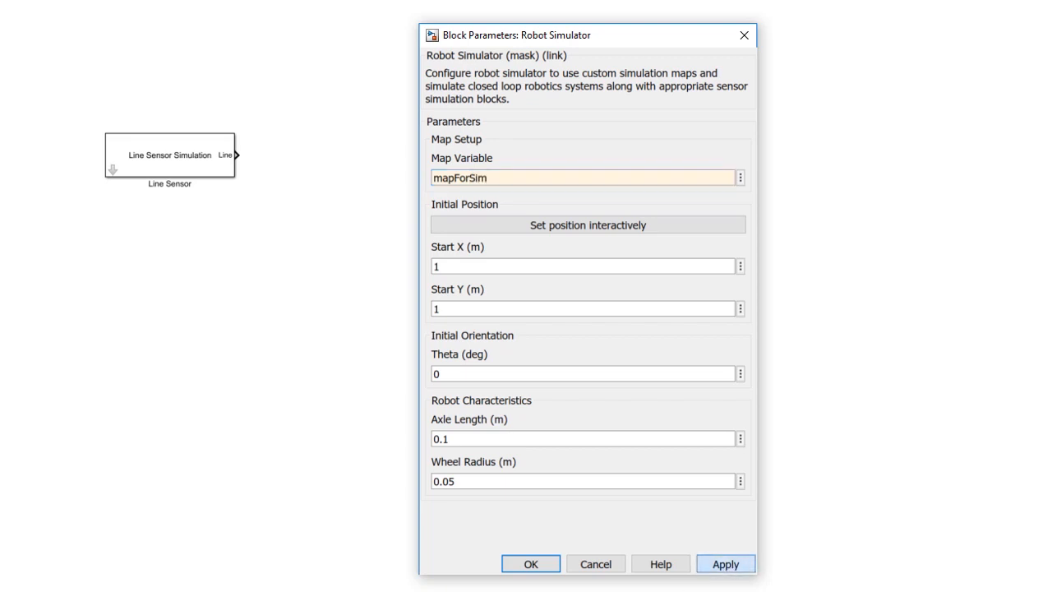
{"action": "left_click", "coordinate": [726, 566]}
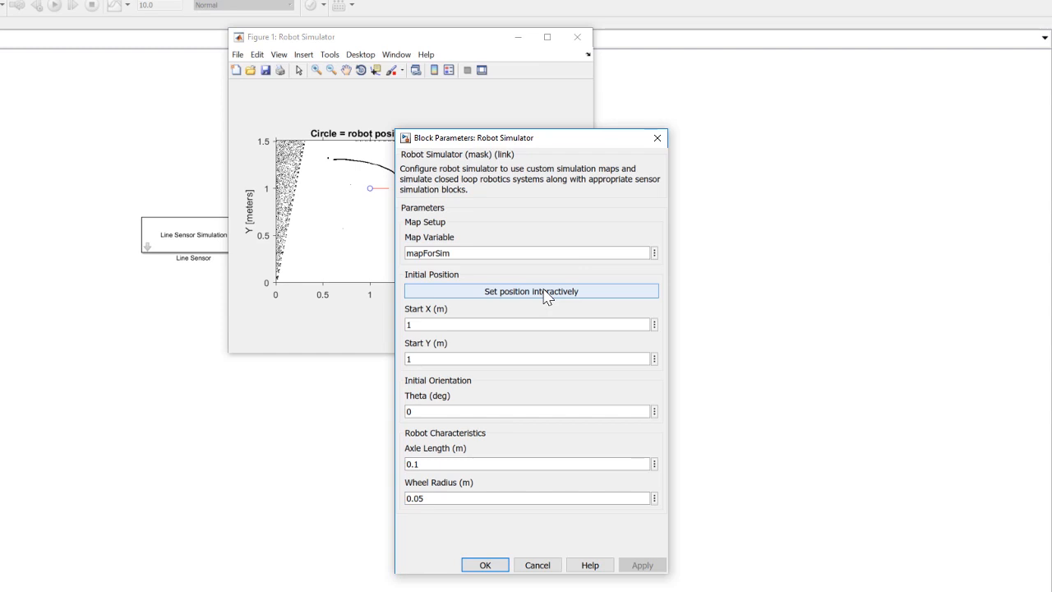
Step: Mark the robot's starting position interactively at the line's upper-left end, about X 0.578 m and Y 1.297 m, and apply it
{"action": "left_click", "coordinate": [546, 293]}
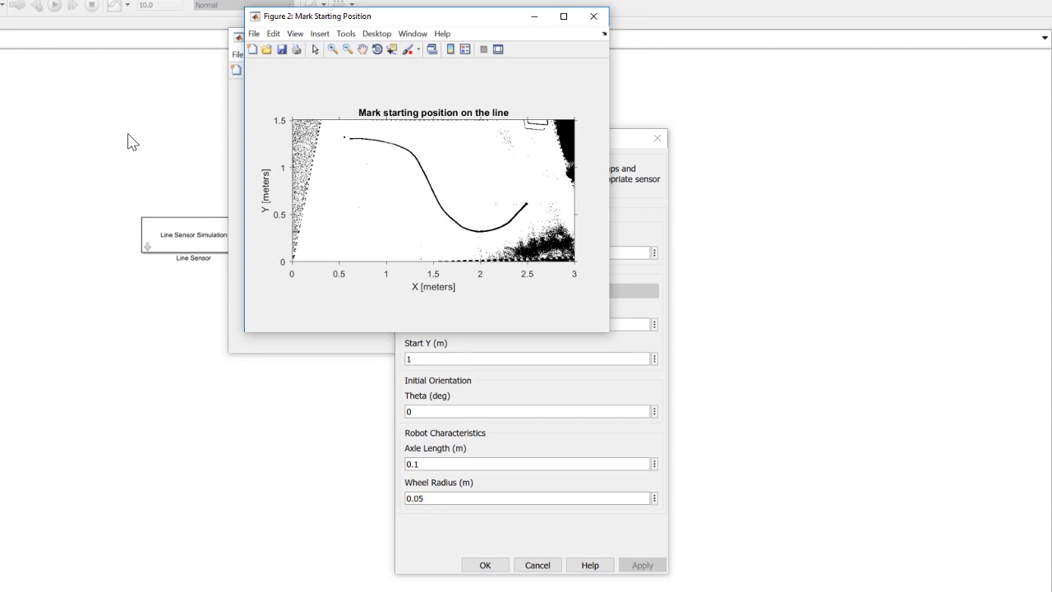
{"action": "left_click", "coordinate": [346, 139]}
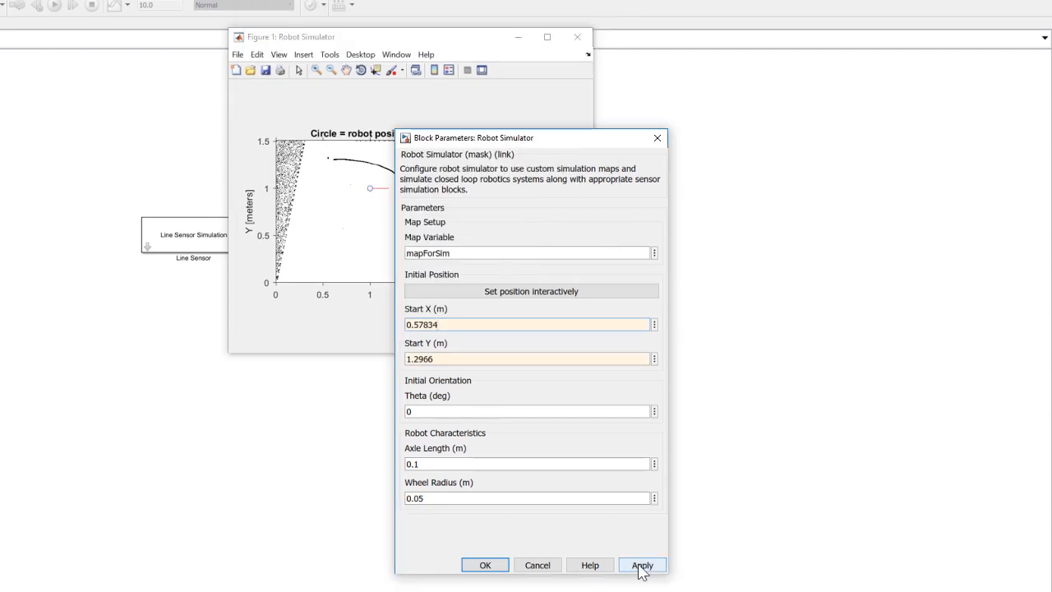
{"action": "left_click", "coordinate": [642, 566]}
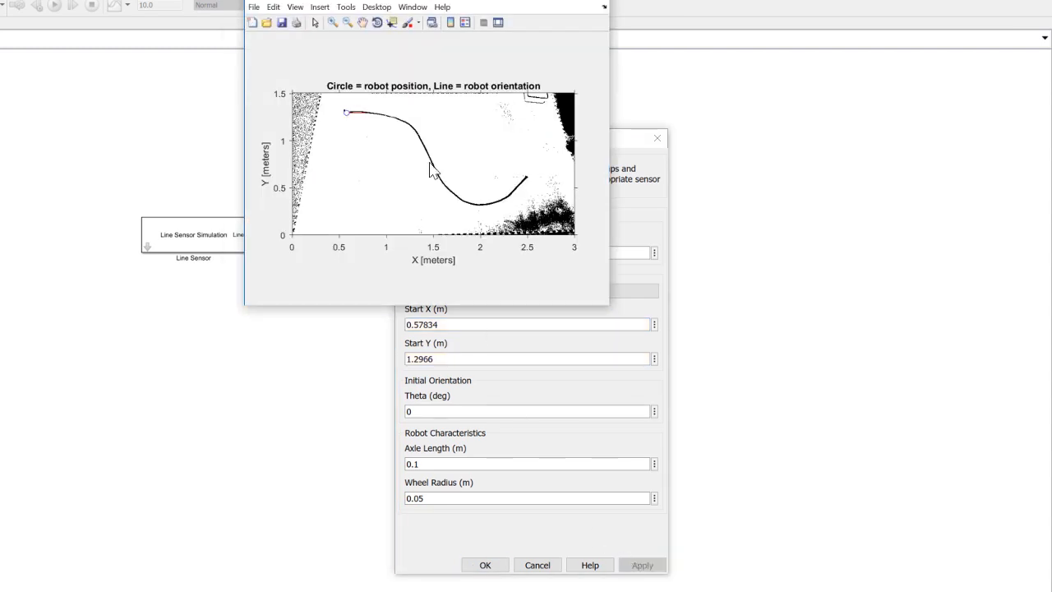
{"action": "left_click_drag", "start_coordinate": [424, 3], "coordinate": [409, 54]}
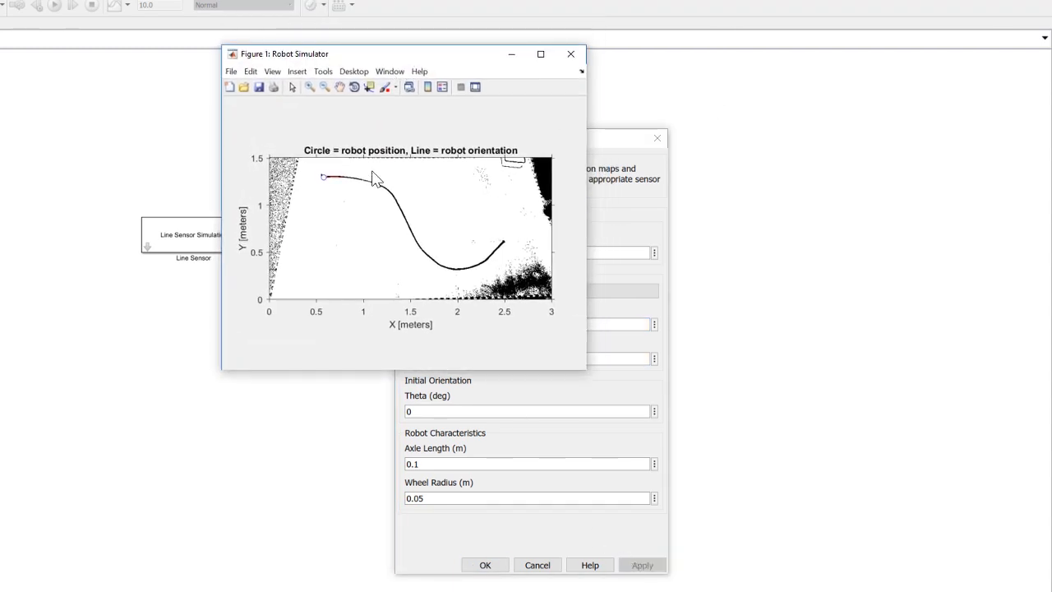
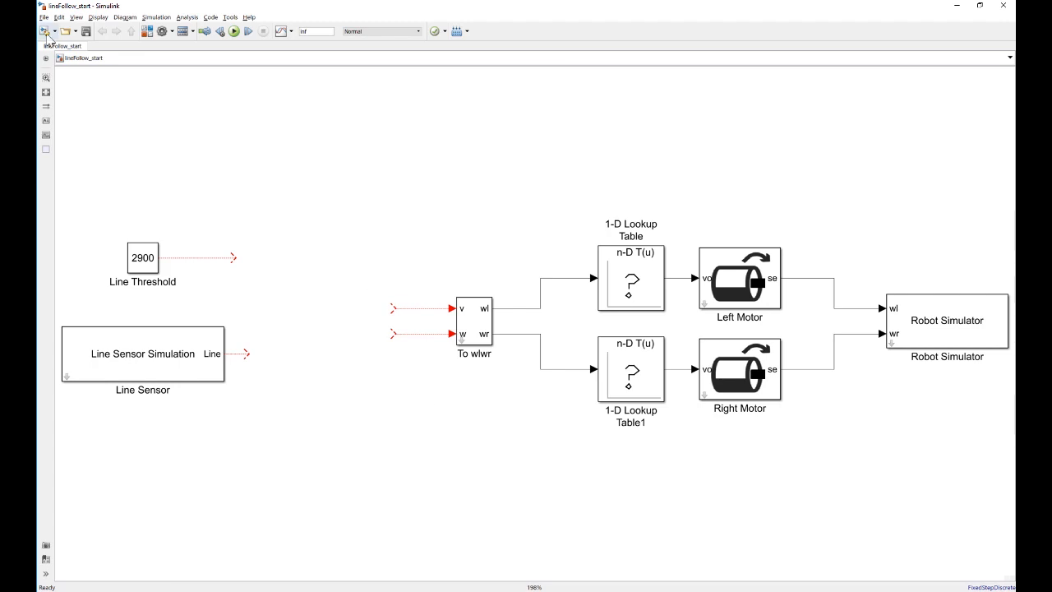
Step: Save a copy of the model as lineFollow_onoff in the lineFollowingFiles folder
{"action": "left_click", "coordinate": [44, 16]}
{"action": "left_click", "coordinate": [64, 84]}
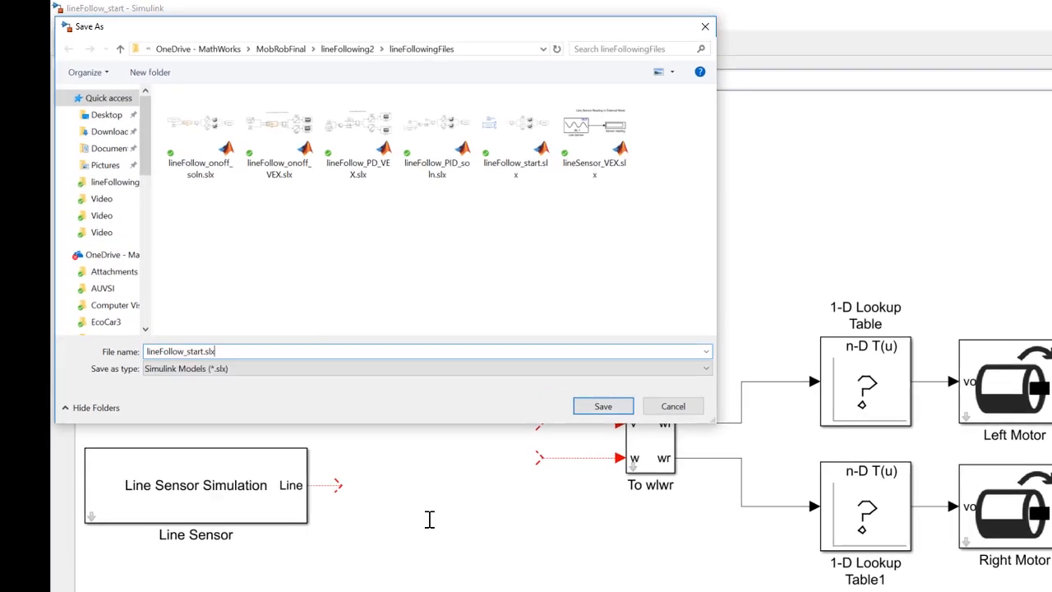
{"action": "key", "text": "BackSpace"}
{"action": "key", "text": "BackSpace"}
{"action": "key", "text": "BackSpace"}
{"action": "key", "text": "BackSpace"}
{"action": "key", "text": "BackSpace"}
{"action": "key", "text": "BackSpace"}
{"action": "key", "text": "BackSpace"}
{"action": "key", "text": "BackSpace"}
{"action": "key", "text": "BackSpace"}
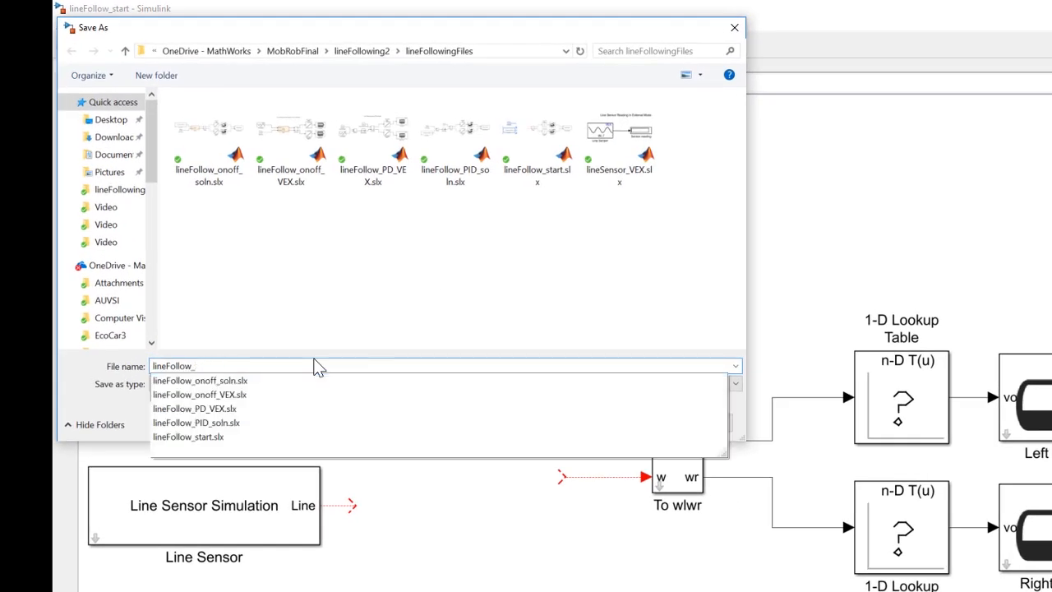
{"action": "type", "text": "onoff_soln"}
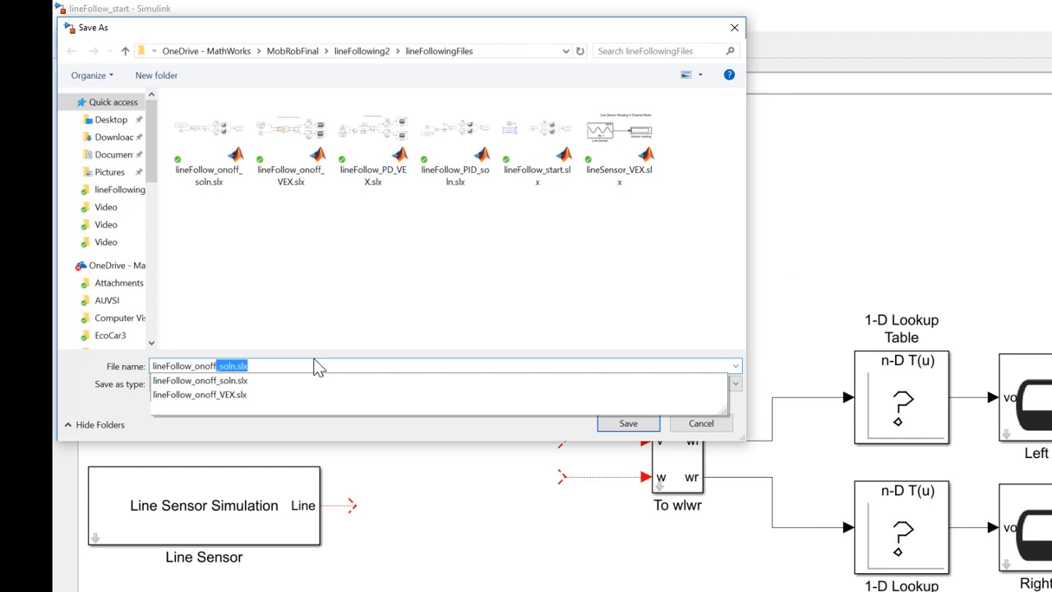
{"action": "key", "text": "Right"}
{"action": "key", "text": "BackSpace"}
{"action": "key", "text": "BackSpace"}
{"action": "key", "text": "BackSpace"}
{"action": "key", "text": "BackSpace"}
{"action": "key", "text": "BackSpace"}
{"action": "key", "text": "BackSpace"}
{"action": "key", "text": "BackSpace"}
{"action": "key", "text": "BackSpace"}
{"action": "key", "text": "BackSpace"}
{"action": "key", "text": "Return"}
Step: Add a Stateflow Chart block from the library to the empty area before the To wlwr block, and open the chart
{"action": "left_click", "coordinate": [210, 44]}
{"action": "scroll", "coordinate": [269, 321], "scroll_direction": "down", "scroll_amount": 1}
{"action": "scroll", "coordinate": [268, 320], "scroll_direction": "down", "scroll_amount": 5}
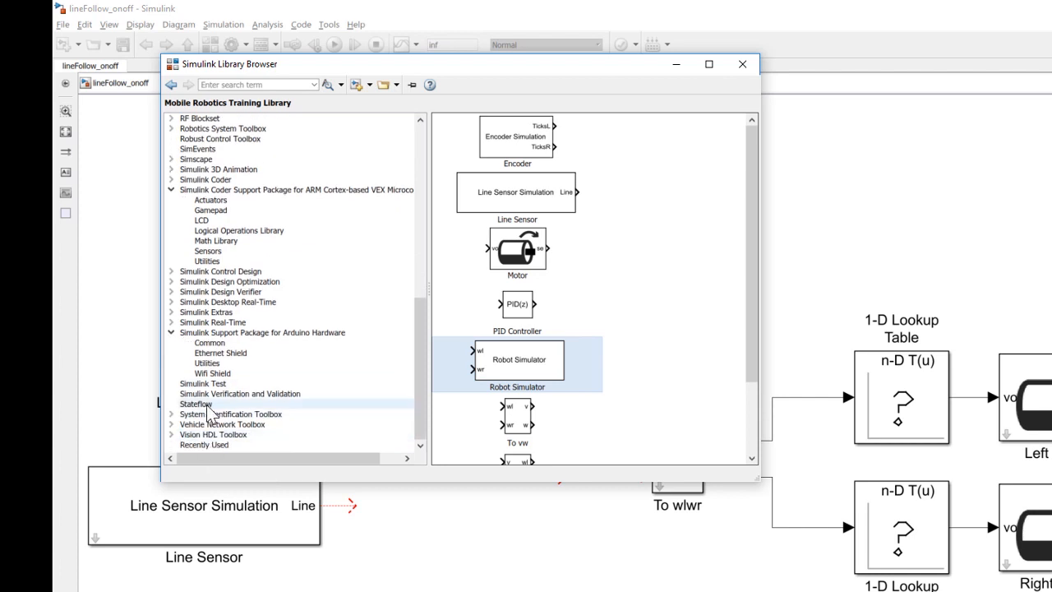
{"action": "left_click", "coordinate": [262, 333]}
{"action": "left_click", "coordinate": [213, 322]}
{"action": "left_click", "coordinate": [196, 405]}
{"action": "left_click_drag", "start_coordinate": [471, 139], "coordinate": [485, 345]}
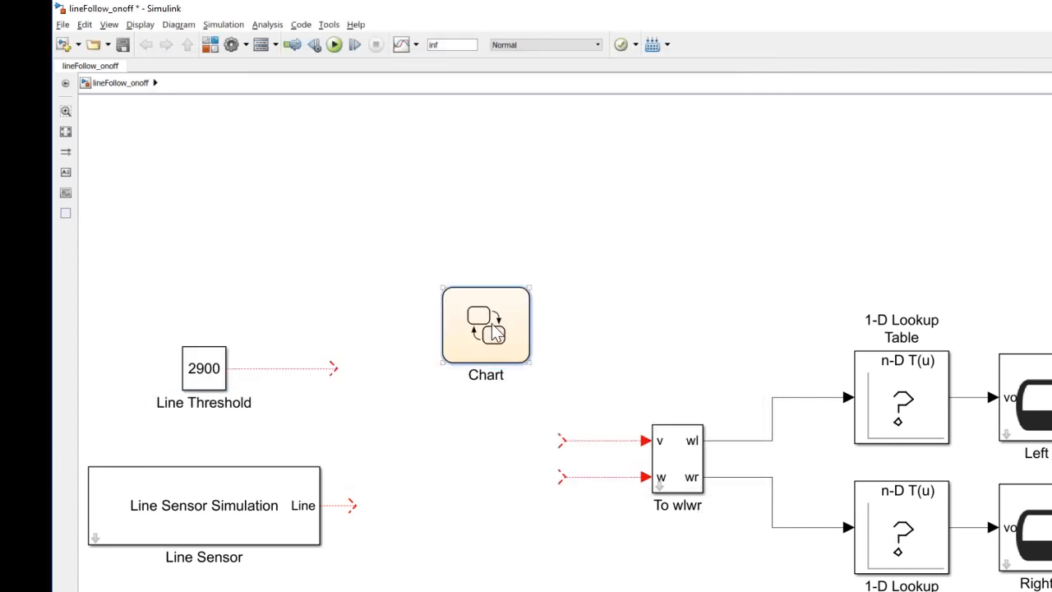
{"action": "double_click", "coordinate": [491, 333]}
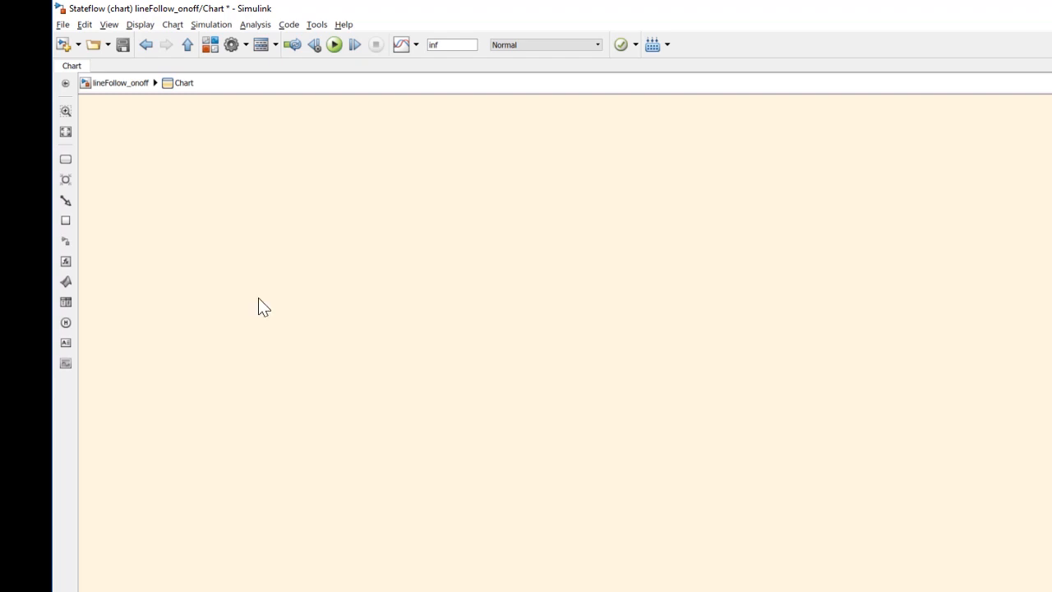
Step: Place two states side by side in the chart, with the default transition entering the first one
{"action": "left_click", "coordinate": [65, 159]}
{"action": "left_click", "coordinate": [413, 317]}
{"action": "left_click_drag", "start_coordinate": [443, 305], "coordinate": [563, 307]}
{"action": "scroll", "coordinate": [484, 301], "scroll_direction": "up", "scroll_amount": 2}
{"action": "scroll", "coordinate": [484, 296], "scroll_direction": "up", "scroll_amount": 4}
{"action": "scroll", "coordinate": [456, 297], "scroll_direction": "down", "scroll_amount": 2}
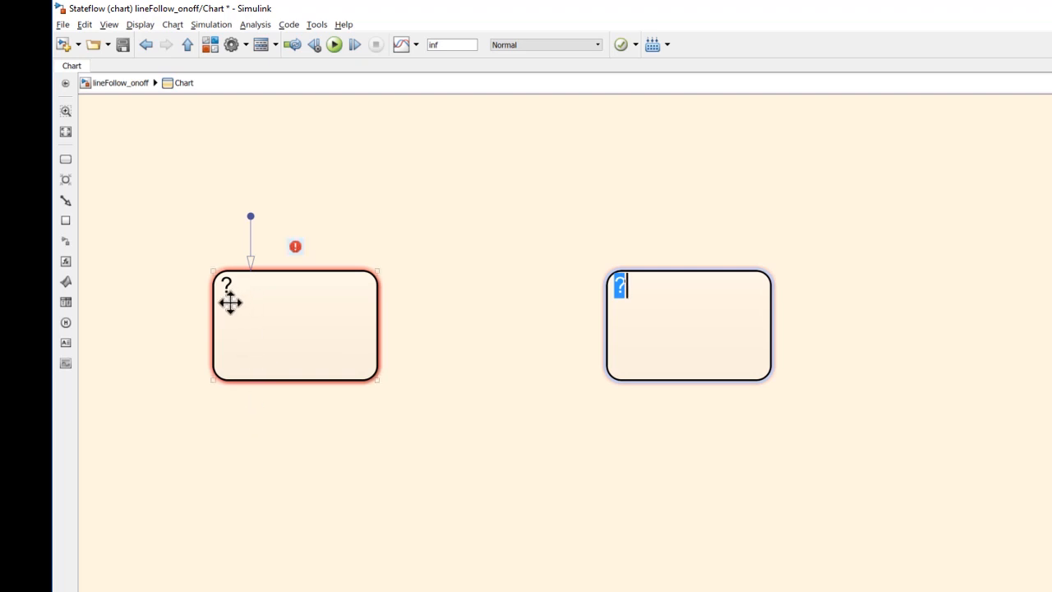
Step: Name the state with the default transition GoLeft
{"action": "left_click", "coordinate": [384, 517]}
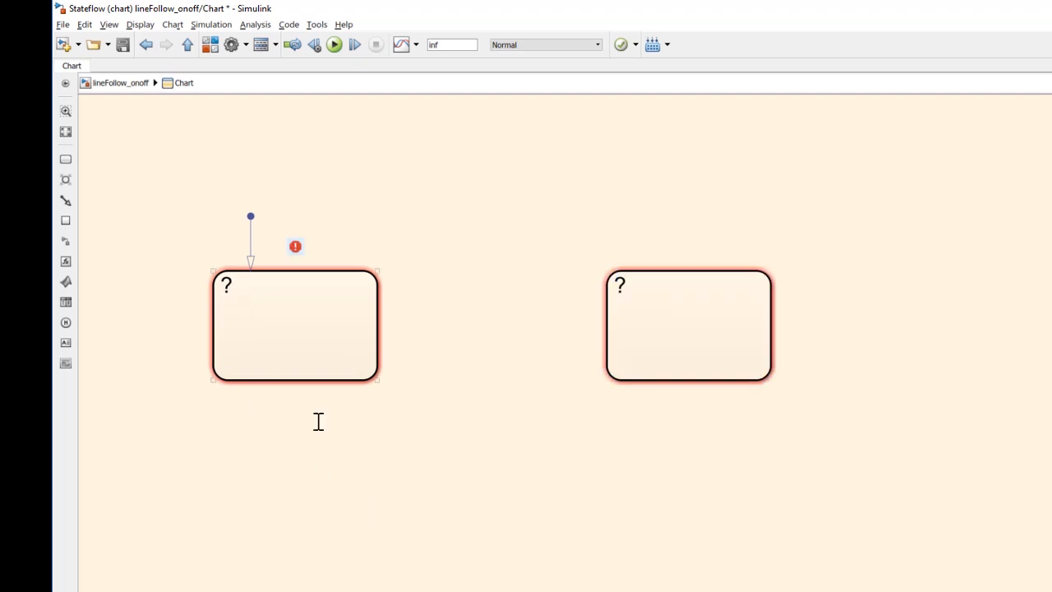
{"action": "left_click_drag", "start_coordinate": [244, 293], "coordinate": [247, 294]}
{"action": "left_click", "coordinate": [232, 282]}
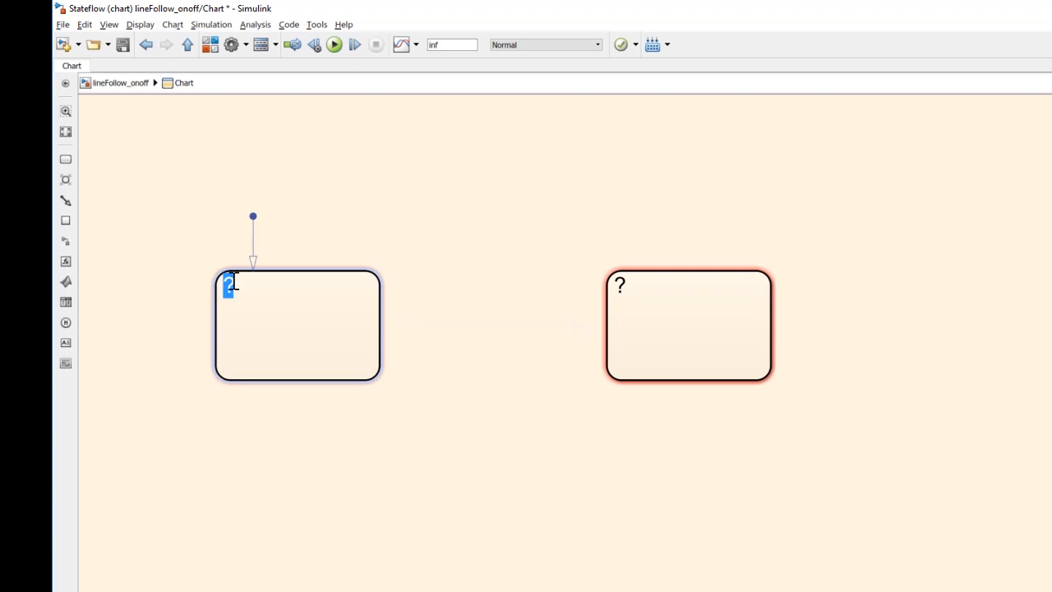
{"action": "key", "text": "BackSpace"}
{"action": "type", "text": "GoLeft"}
Step: Name the second state GoRight
{"action": "left_click", "coordinate": [684, 334]}
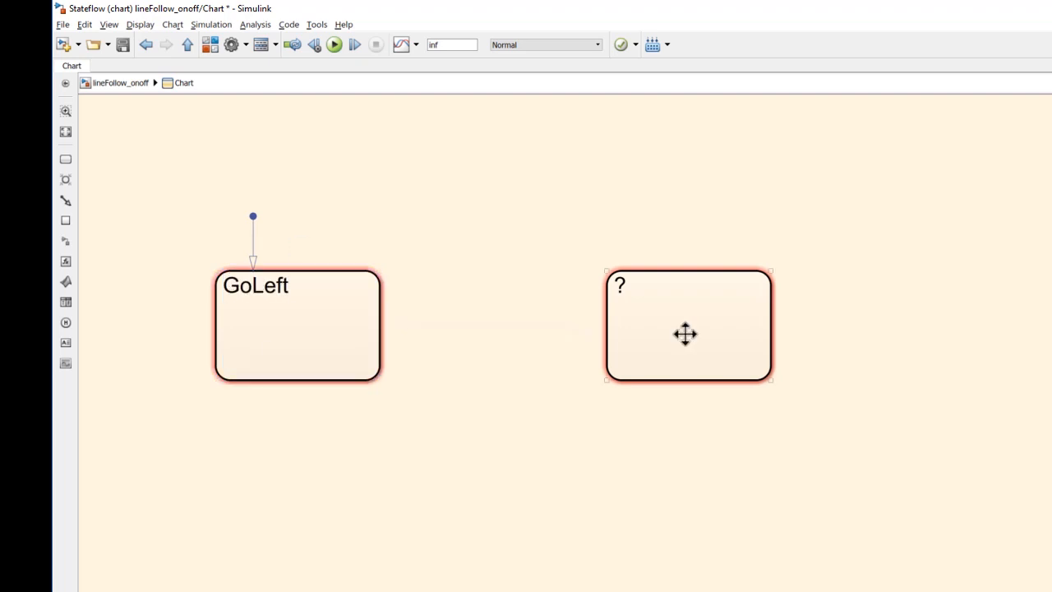
{"action": "left_click", "coordinate": [625, 285]}
{"action": "key", "text": "BackSpace"}
{"action": "type", "text": "GoRoh"}
{"action": "key", "text": "BackSpace"}
{"action": "key", "text": "BackSpace"}
{"action": "type", "text": "ight"}
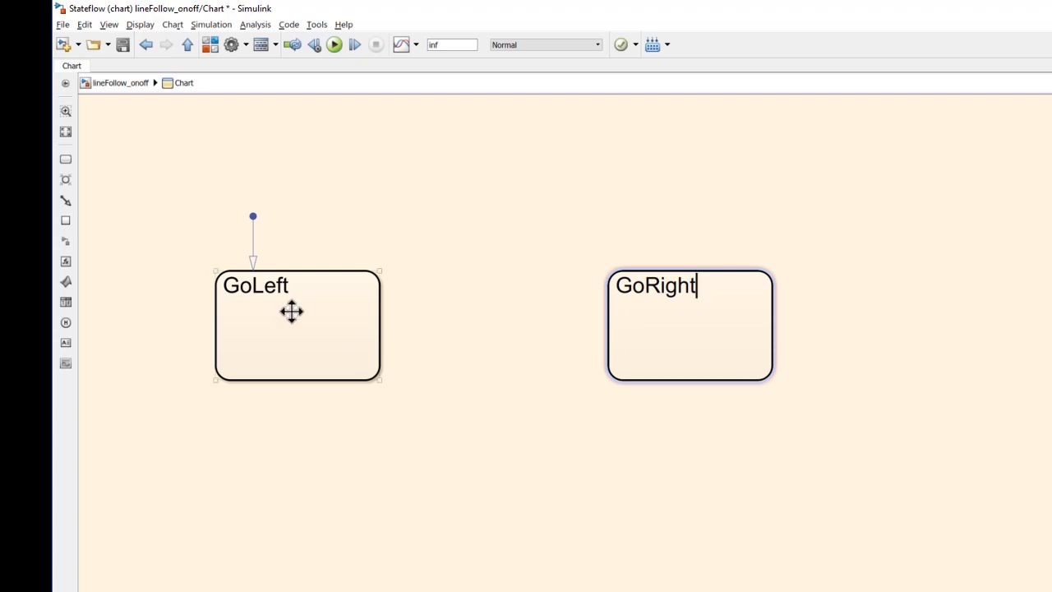
Step: Give the GoLeft state the entry actions v = 0.025 and w = 1
{"action": "left_click", "coordinate": [291, 285]}
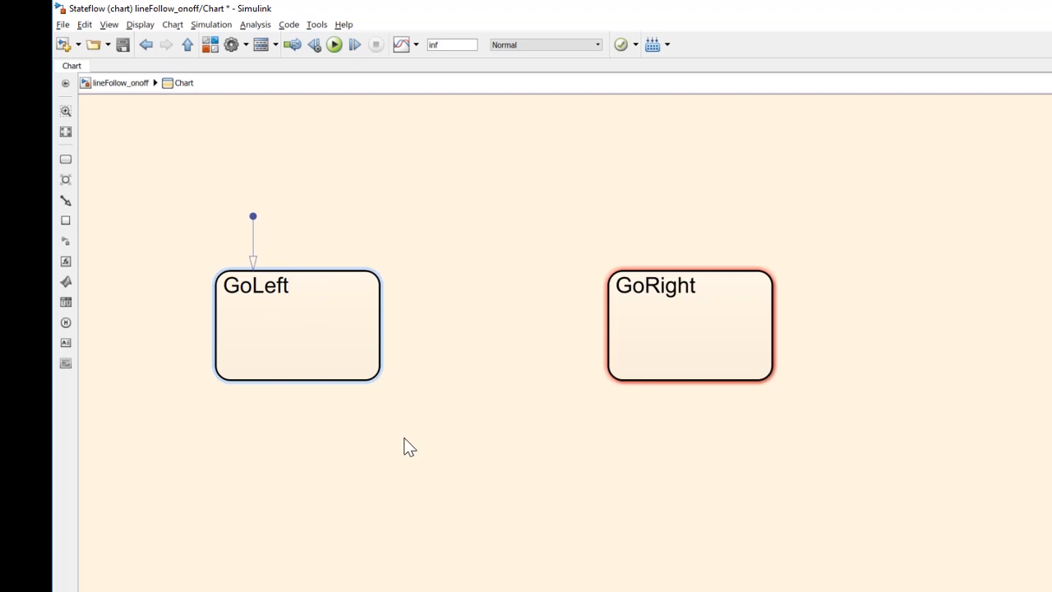
{"action": "key", "text": "Return"}
{"action": "type", "text": "v"}
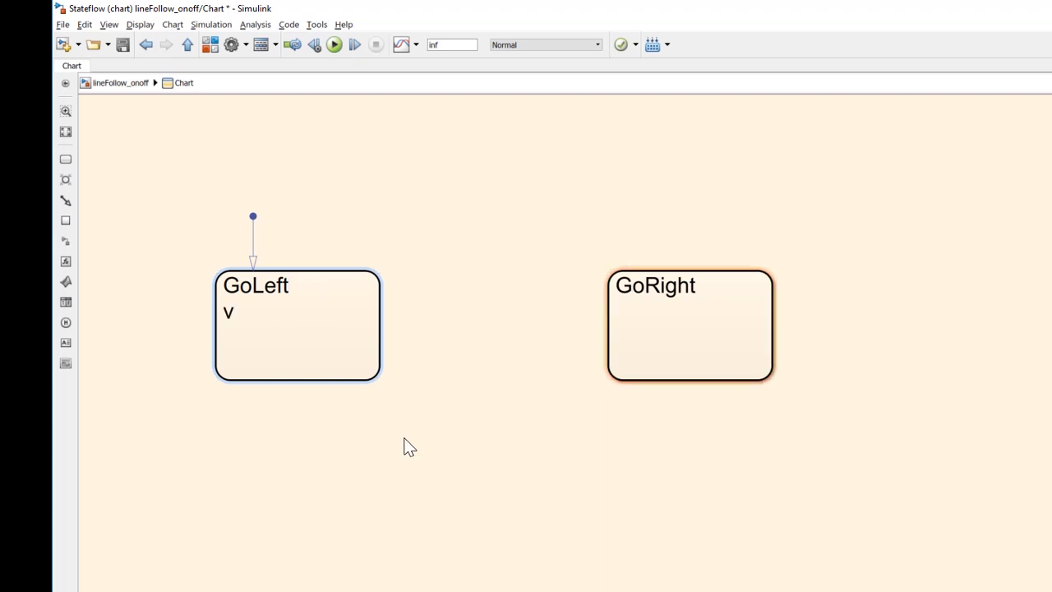
{"action": "type", "text": " = 0.025"}
{"action": "key", "text": "Return"}
{"action": "type", "text": "w = "}
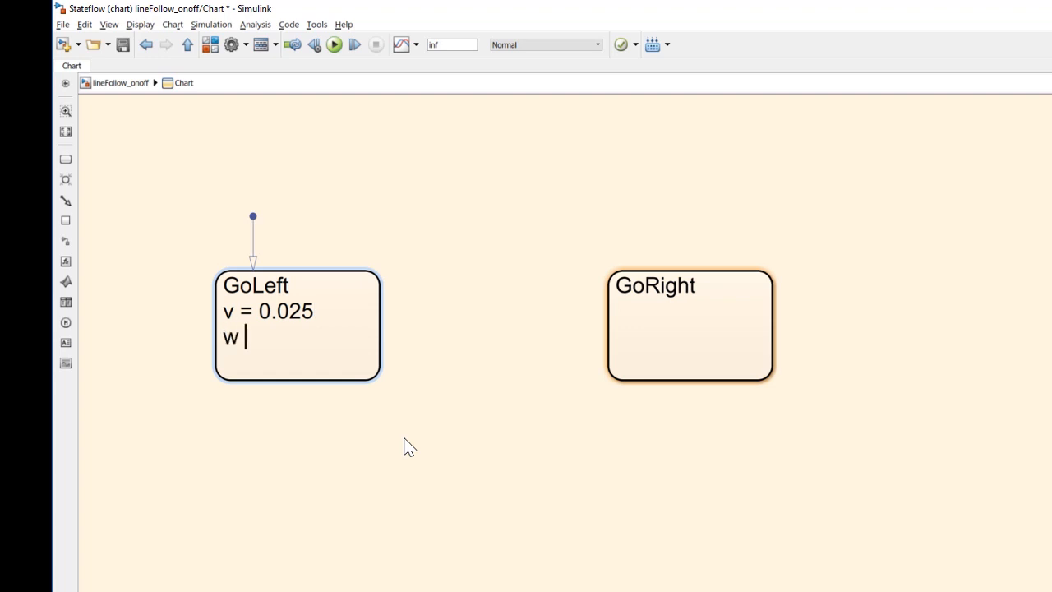
{"action": "type", "text": "1"}
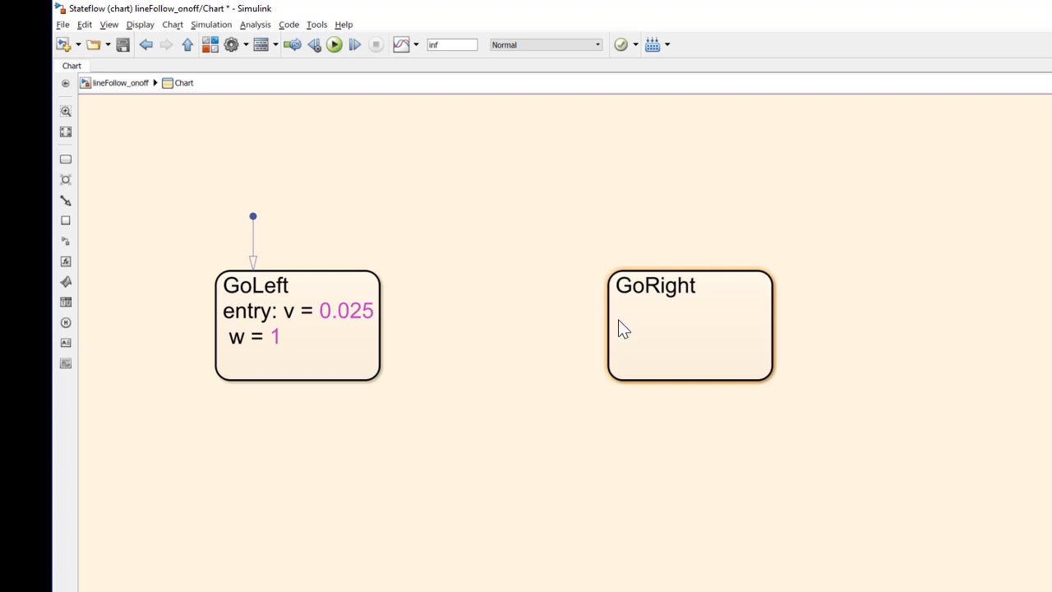
Step: Give the GoRight state the entry actions v = 0.025 and w = -1
{"action": "left_click", "coordinate": [699, 286]}
{"action": "key", "text": "Return"}
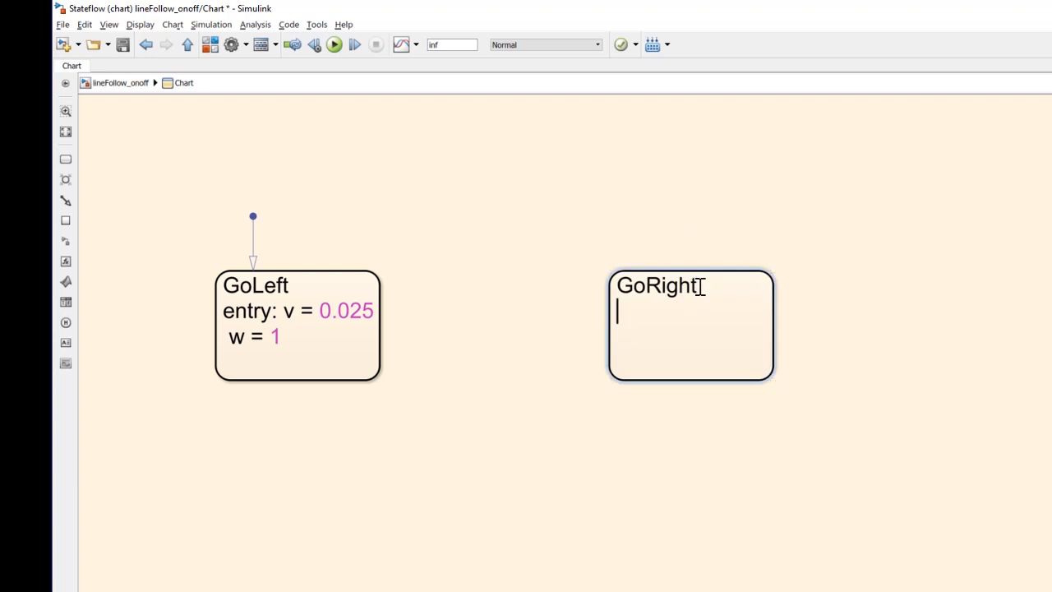
{"action": "type", "text": "v = 0.025"}
{"action": "key", "text": "Return"}
{"action": "type", "text": "w =-1"}
{"action": "key", "text": "BackSpace"}
{"action": "key", "text": "BackSpace"}
{"action": "key", "text": "BackSpace"}
{"action": "type", "text": "= -1"}
{"action": "left_click", "coordinate": [633, 418]}
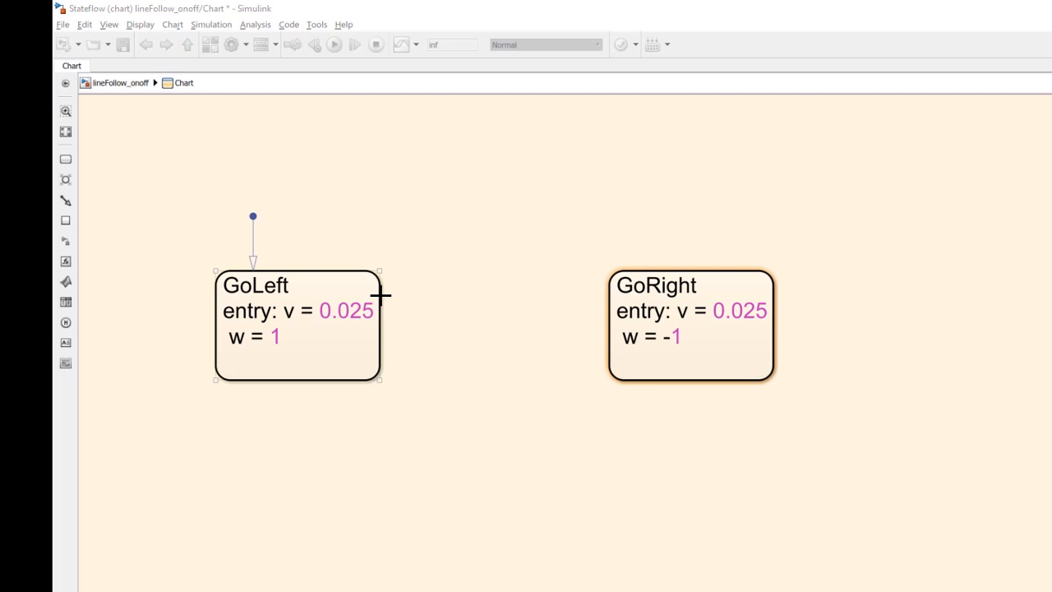
Step: Draw transitions both ways between GoLeft and GoRight, and label the GoLeft-to-GoRight one [lineValue < threshold] above its arrow
{"action": "left_click_drag", "start_coordinate": [380, 298], "coordinate": [603, 298]}
{"action": "left_click_drag", "start_coordinate": [609, 341], "coordinate": [380, 340]}
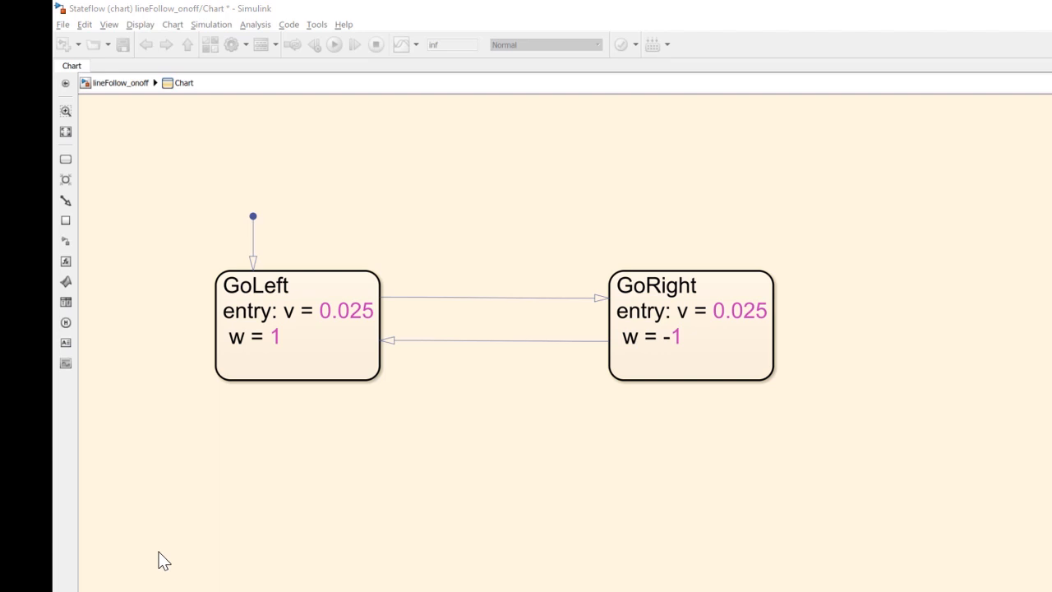
{"action": "left_click", "coordinate": [470, 301]}
{"action": "left_click", "coordinate": [504, 282]}
{"action": "key", "text": "BackSpace"}
{"action": "type", "text": "lineValue < threshold"}
{"action": "left_click", "coordinate": [536, 418]}
{"action": "left_click_drag", "start_coordinate": [552, 287], "coordinate": [453, 215]}
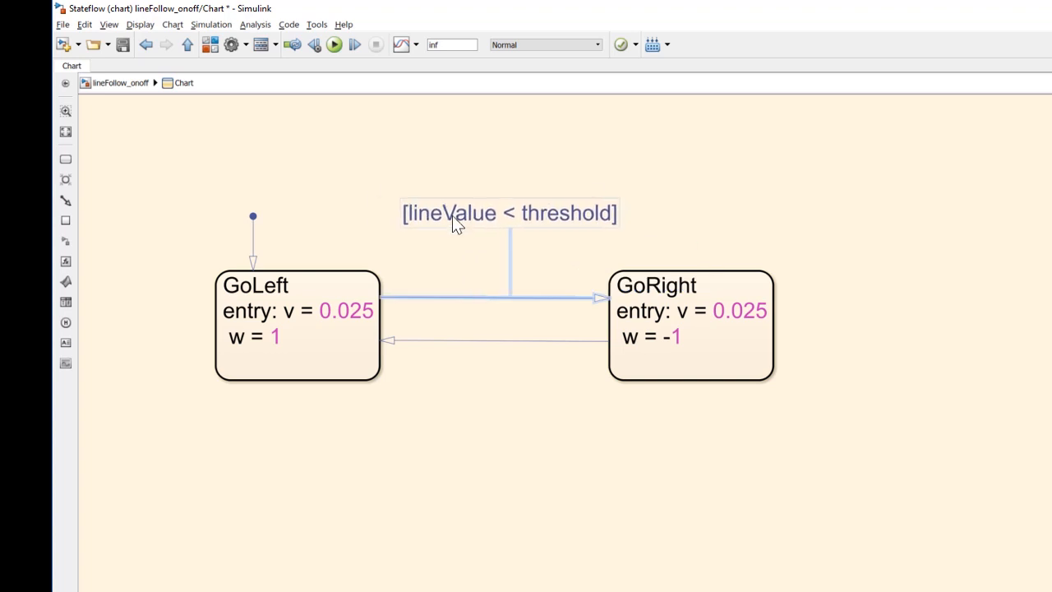
Step: Set the GoRight-to-GoLeft transition condition to [lineValue >= threshold] and move the label below its arrow
{"action": "left_click", "coordinate": [487, 341]}
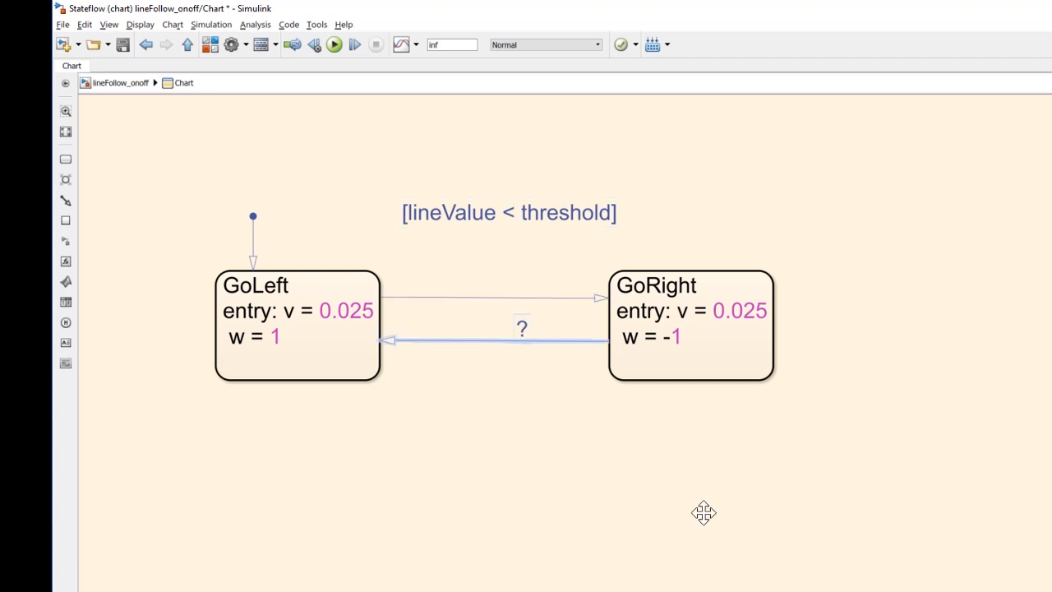
{"action": "left_click", "coordinate": [521, 330]}
{"action": "type", "text": "[lineValue >= thresh"}
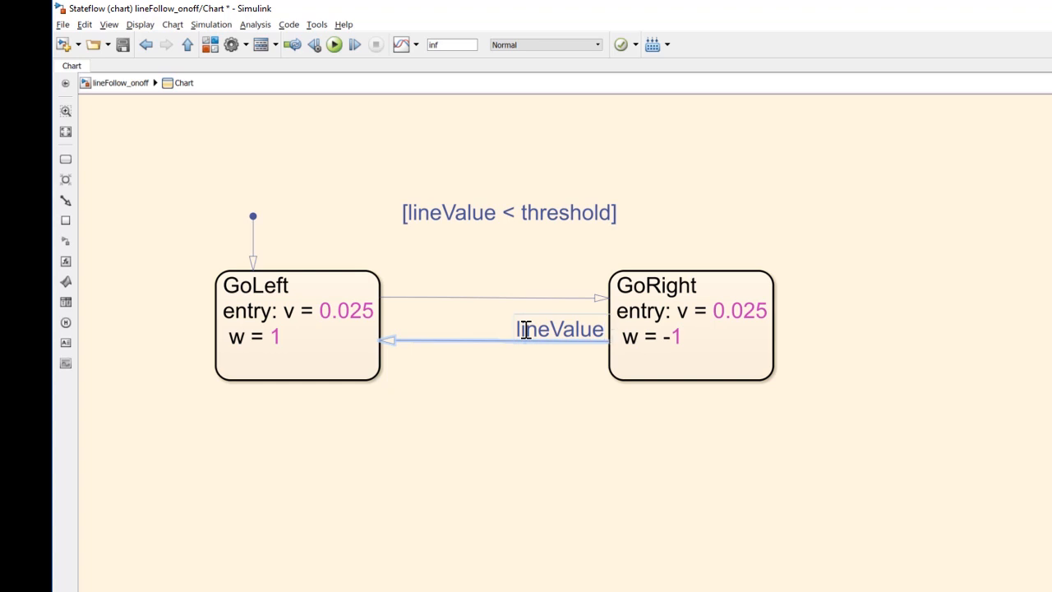
{"action": "type", "text": "old"}
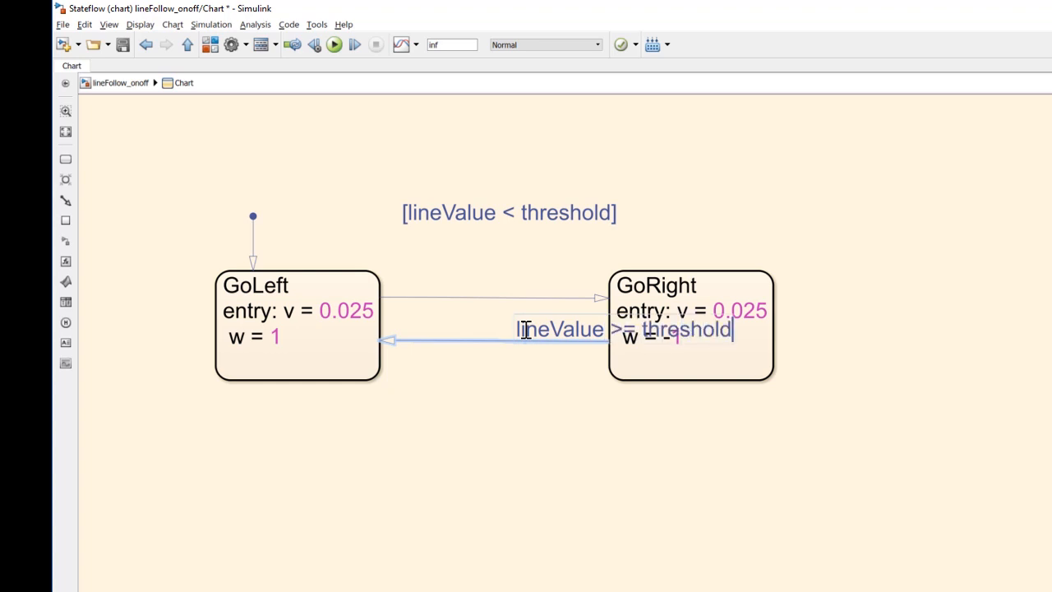
{"action": "left_click", "coordinate": [204, 553]}
{"action": "left_click_drag", "start_coordinate": [570, 324], "coordinate": [451, 398]}
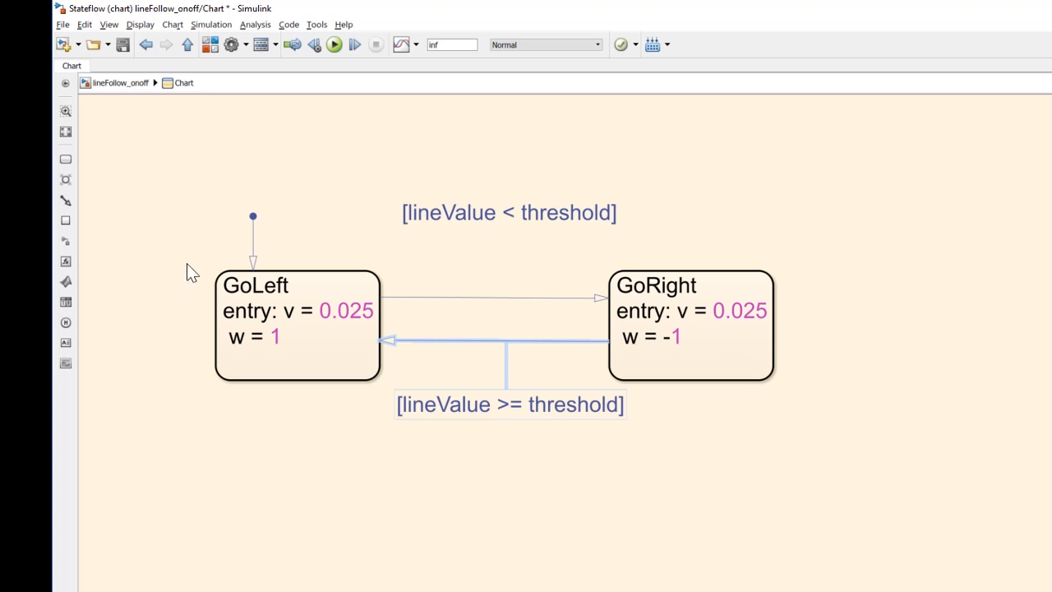
Step: Show the chart's symbols and resolve the undefined lineValue, threshold, v and w
{"action": "left_click", "coordinate": [109, 23]}
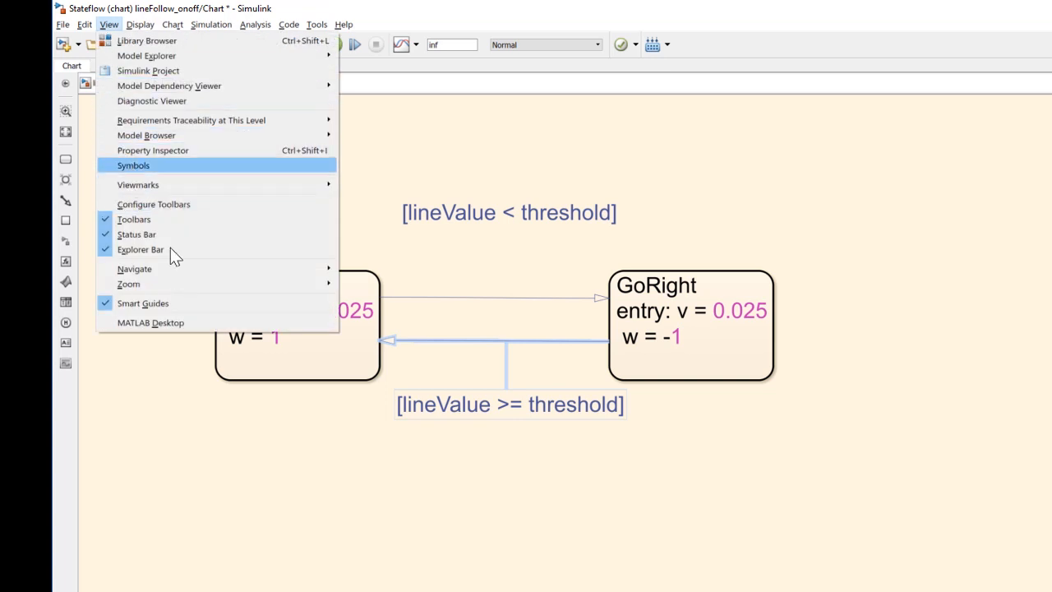
{"action": "left_click", "coordinate": [134, 165]}
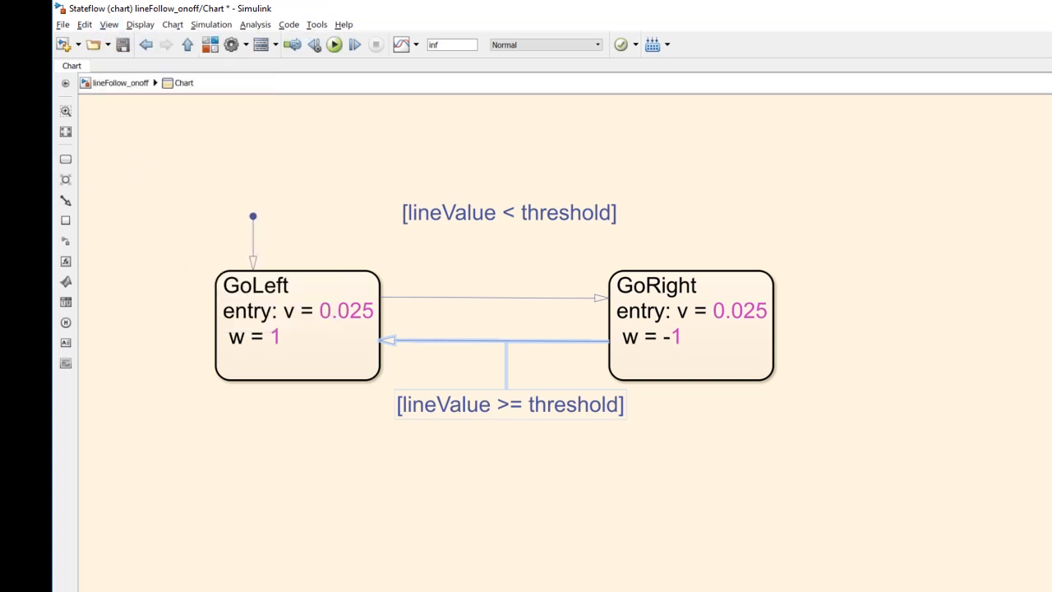
{"action": "left_click_drag", "start_coordinate": [960, 303], "coordinate": [757, 326]}
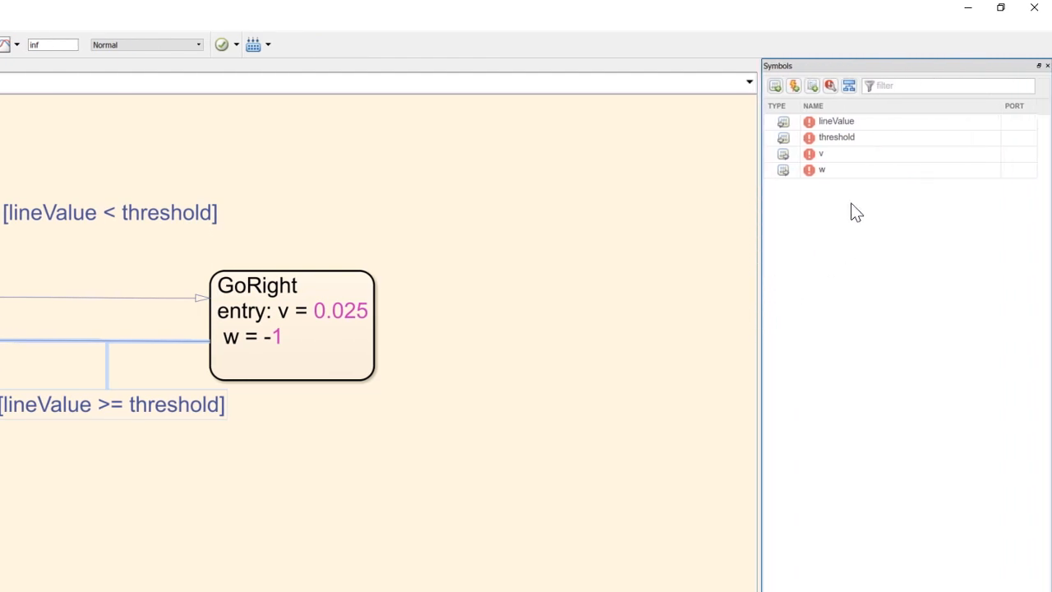
{"action": "left_click", "coordinate": [830, 87]}
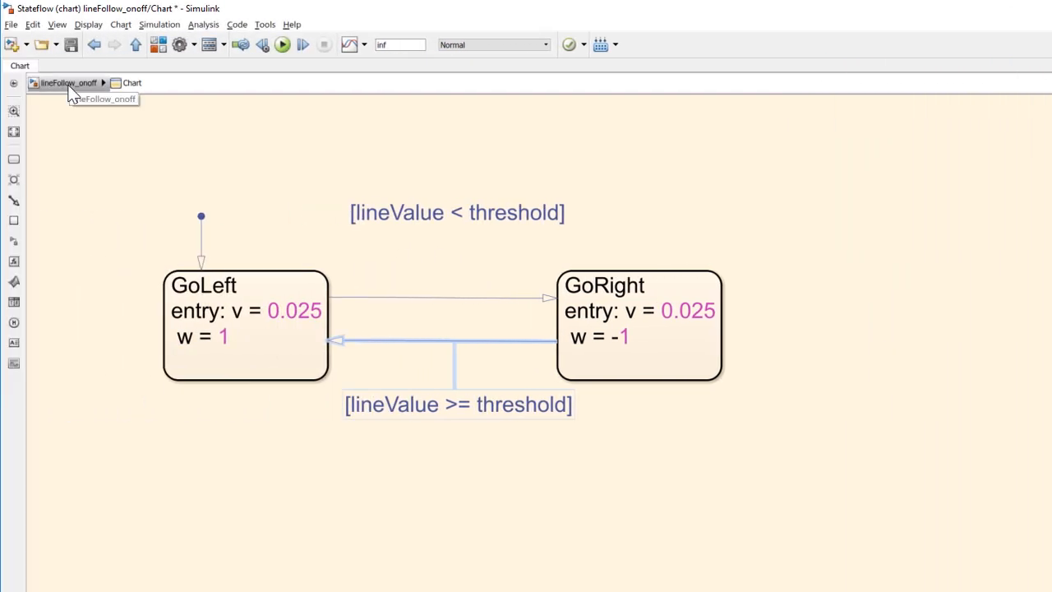
Step: In the top-level model, enlarge the chart beside the To wlwr block and wire its v and w outputs to that block's inputs
{"action": "left_click", "coordinate": [69, 84]}
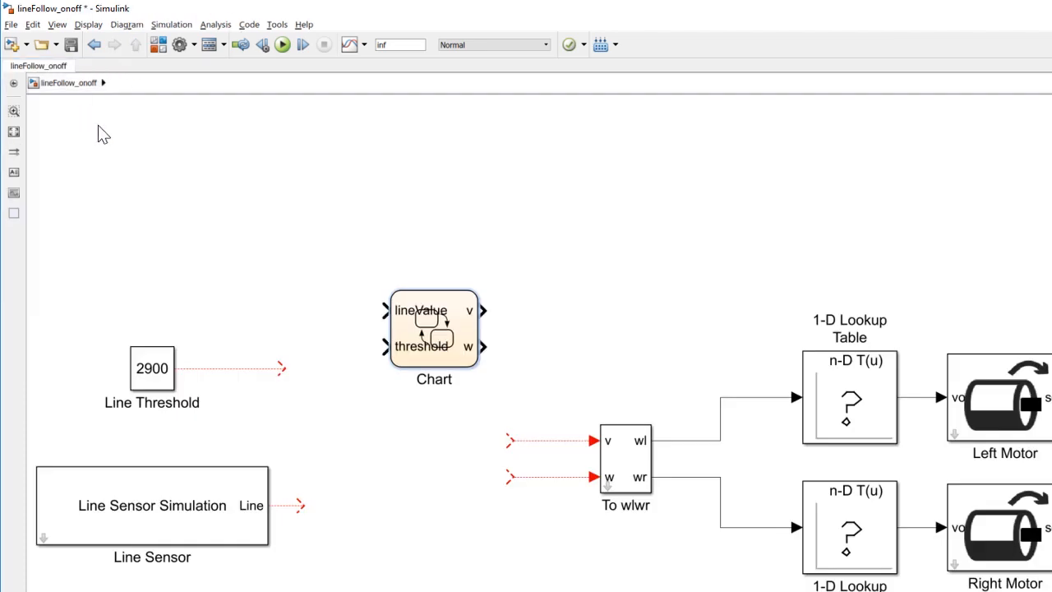
{"action": "left_click_drag", "start_coordinate": [479, 290], "coordinate": [550, 230]}
{"action": "mouse_move", "coordinate": [454, 322]}
{"action": "left_mouse_down"}
{"action": "mouse_move", "coordinate": [402, 353]}
{"action": "mouse_move", "coordinate": [388, 444]}
{"action": "mouse_move", "coordinate": [396, 477]}
{"action": "left_mouse_up"}
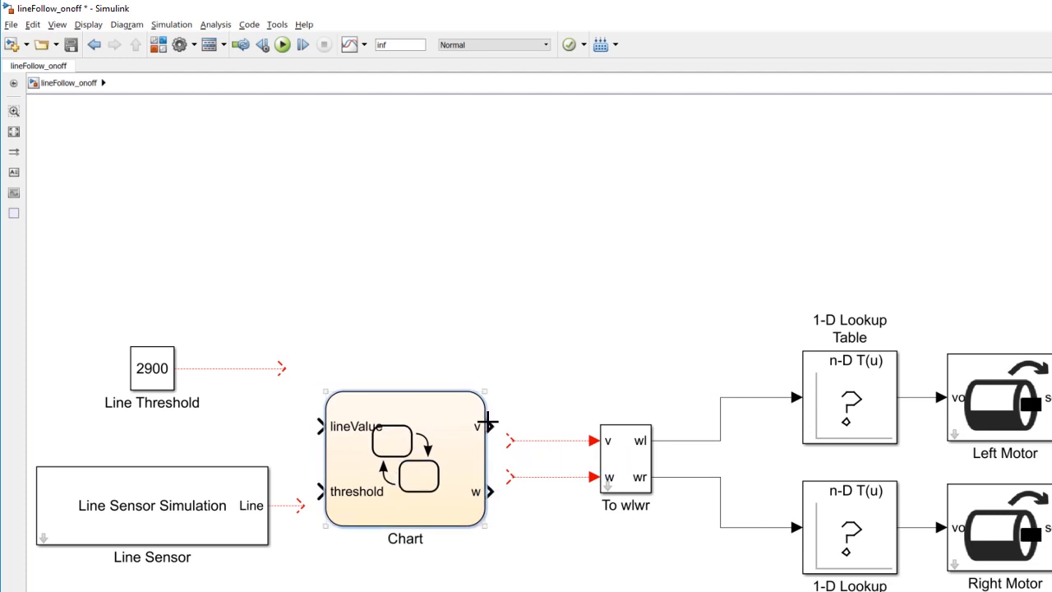
{"action": "mouse_move", "coordinate": [491, 428]}
{"action": "left_mouse_down"}
{"action": "mouse_move", "coordinate": [500, 441]}
{"action": "mouse_move", "coordinate": [521, 439]}
{"action": "mouse_move", "coordinate": [512, 441]}
{"action": "left_mouse_up"}
{"action": "left_click_drag", "start_coordinate": [491, 491], "coordinate": [507, 476]}
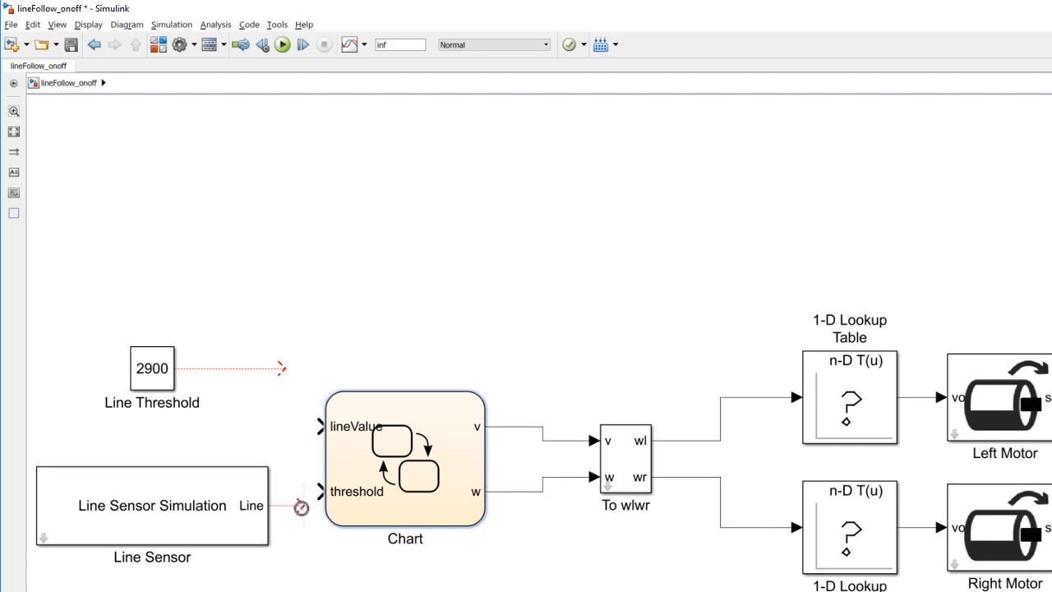
Step: Rearrange the Line Threshold block below the Line Sensor, and wire them to the chart's threshold and lineValue inputs
{"action": "left_click", "coordinate": [152, 369]}
{"action": "key", "text": "Delete"}
{"action": "left_click_drag", "start_coordinate": [151, 511], "coordinate": [151, 432]}
{"action": "left_click_drag", "start_coordinate": [300, 426], "coordinate": [320, 433]}
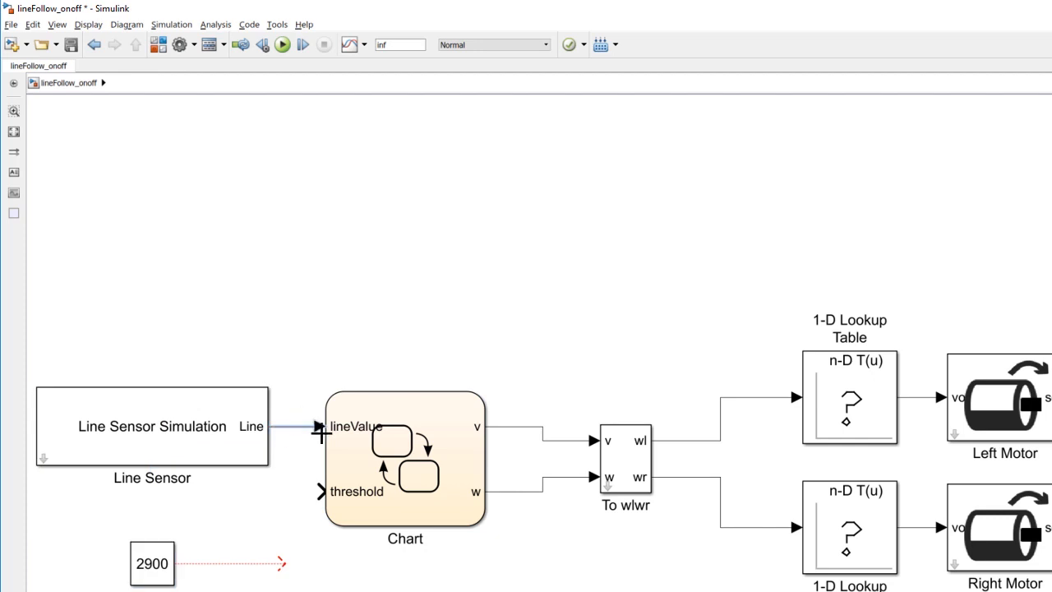
{"action": "left_click_drag", "start_coordinate": [281, 565], "coordinate": [322, 492]}
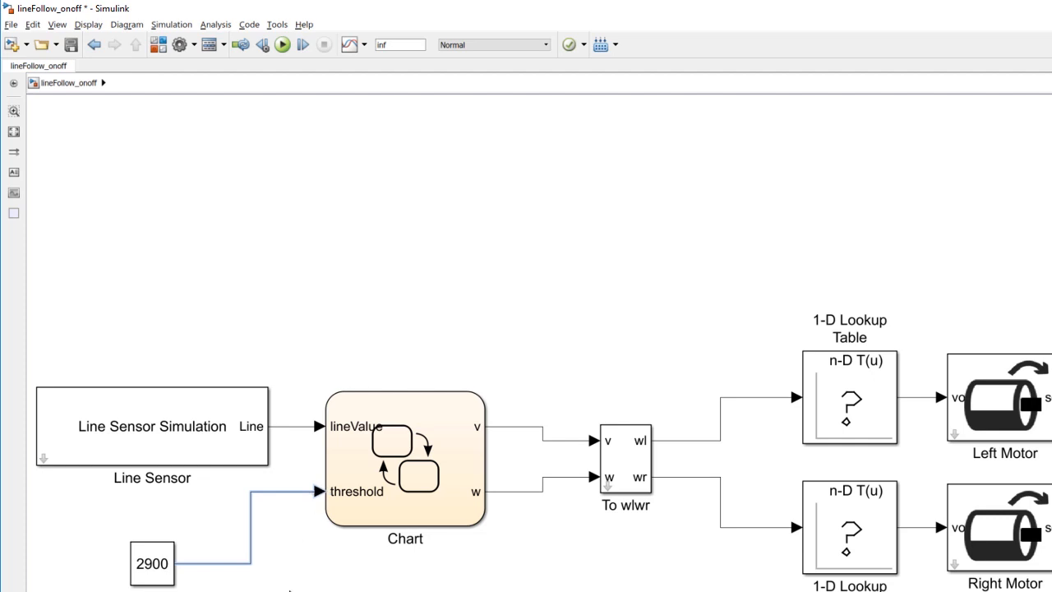
{"action": "left_click", "coordinate": [315, 181]}
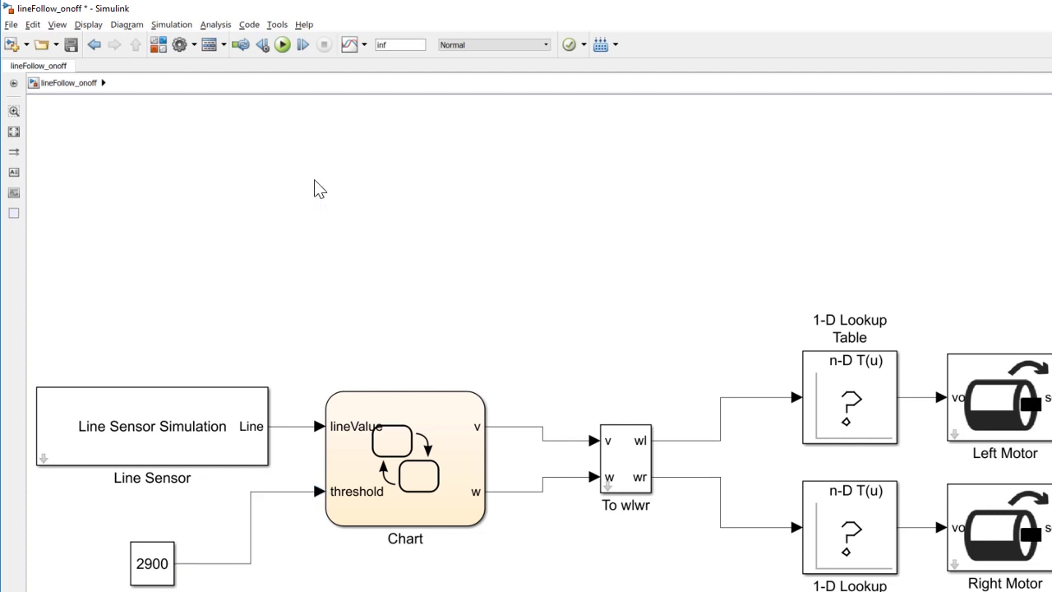
Step: Run the simulation and watch the chart's active states, then stop it and return to the top-level model
{"action": "left_click", "coordinate": [282, 44]}
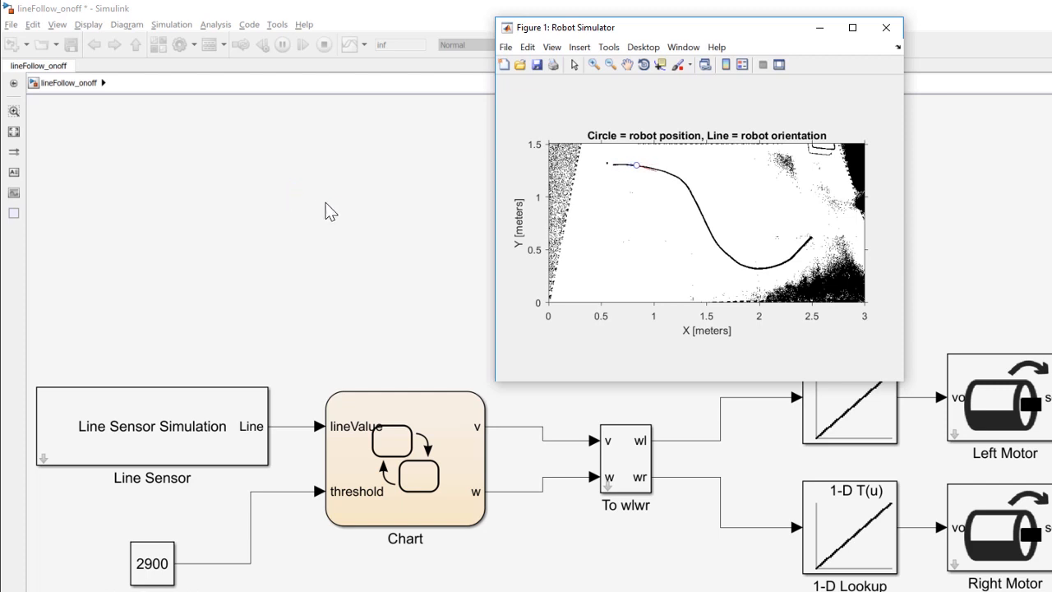
{"action": "double_click", "coordinate": [416, 428]}
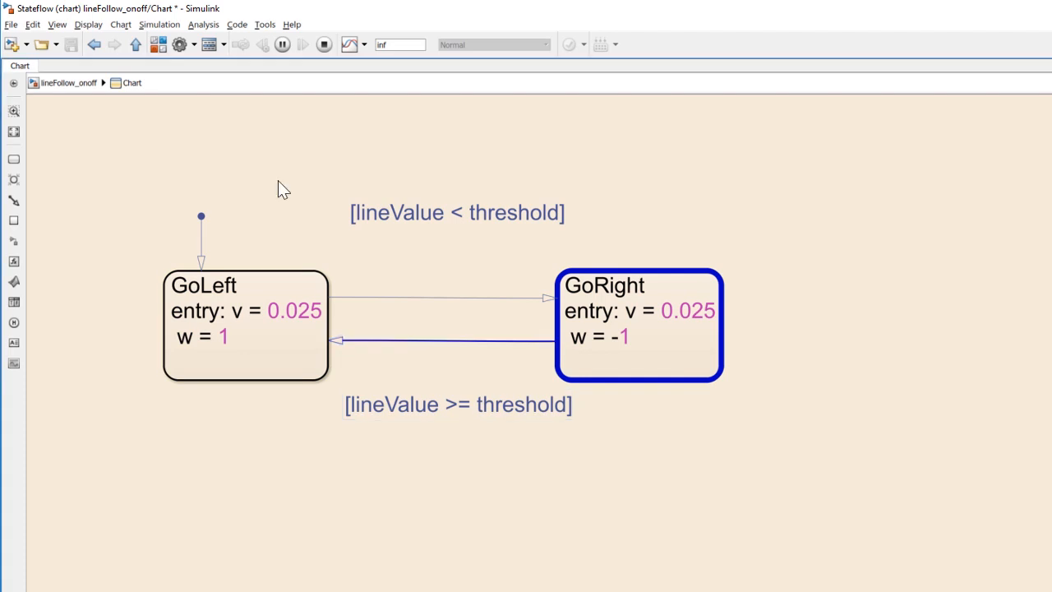
{"action": "left_click", "coordinate": [323, 45]}
{"action": "left_click", "coordinate": [81, 85]}
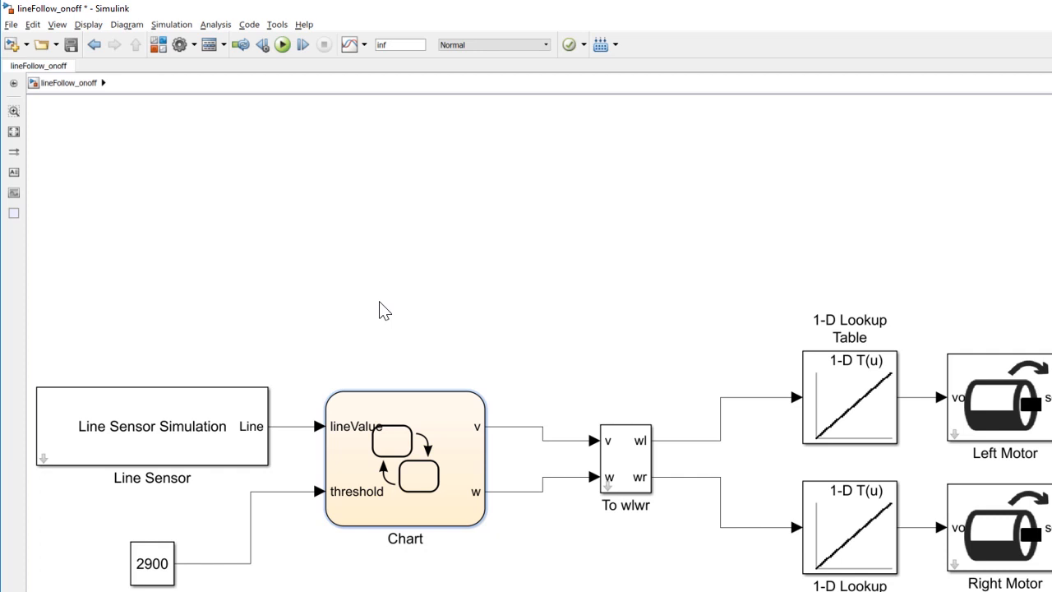
Step: In the Stateflow chart, set the GoLeft state's entry value of v to 0.1
{"action": "left_click", "coordinate": [419, 436]}
{"action": "double_click", "coordinate": [420, 436]}
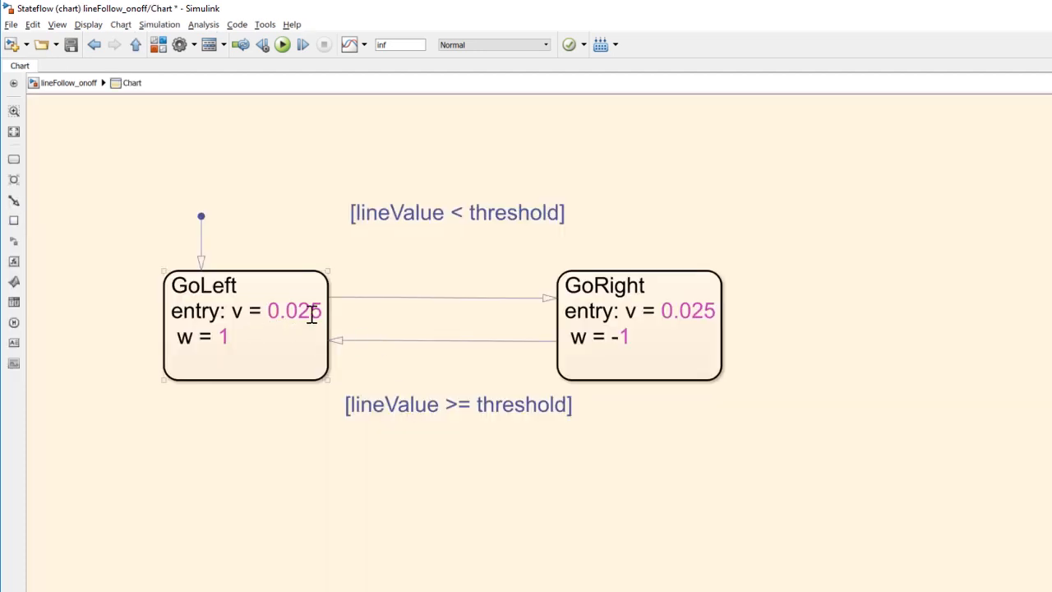
{"action": "left_click", "coordinate": [323, 312]}
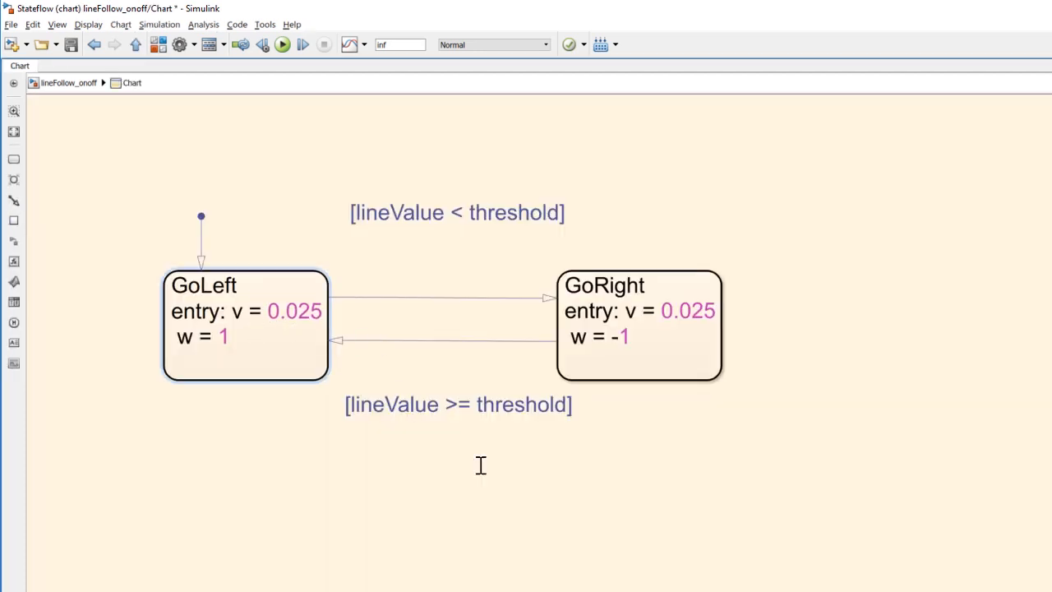
{"action": "key", "text": "BackSpace"}
{"action": "key", "text": "BackSpace"}
{"action": "key", "text": "BackSpace"}
{"action": "type", "text": "1"}
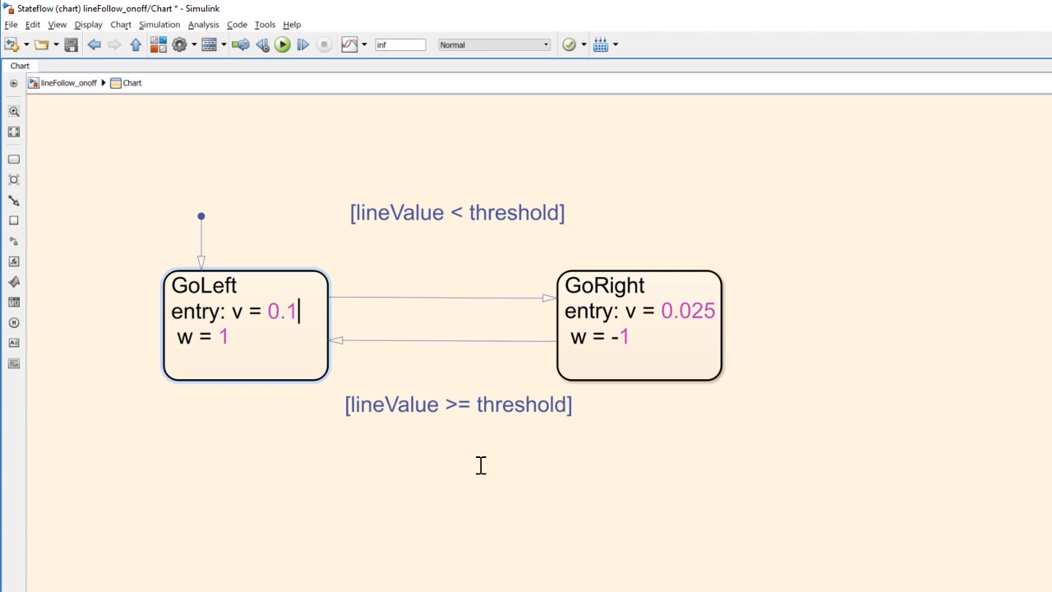
Step: Set the GoRight state's entry value of v to 0.1
{"action": "left_click", "coordinate": [716, 311]}
{"action": "key", "text": "BackSpace"}
{"action": "key", "text": "BackSpace"}
{"action": "key", "text": "BackSpace"}
{"action": "type", "text": "1"}
Step: Return to the top-level lineFollow_onoff model and run the simulation to watch the robot follow the line in the Robot Simulator
{"action": "left_click", "coordinate": [66, 85]}
{"action": "left_click", "coordinate": [280, 45]}
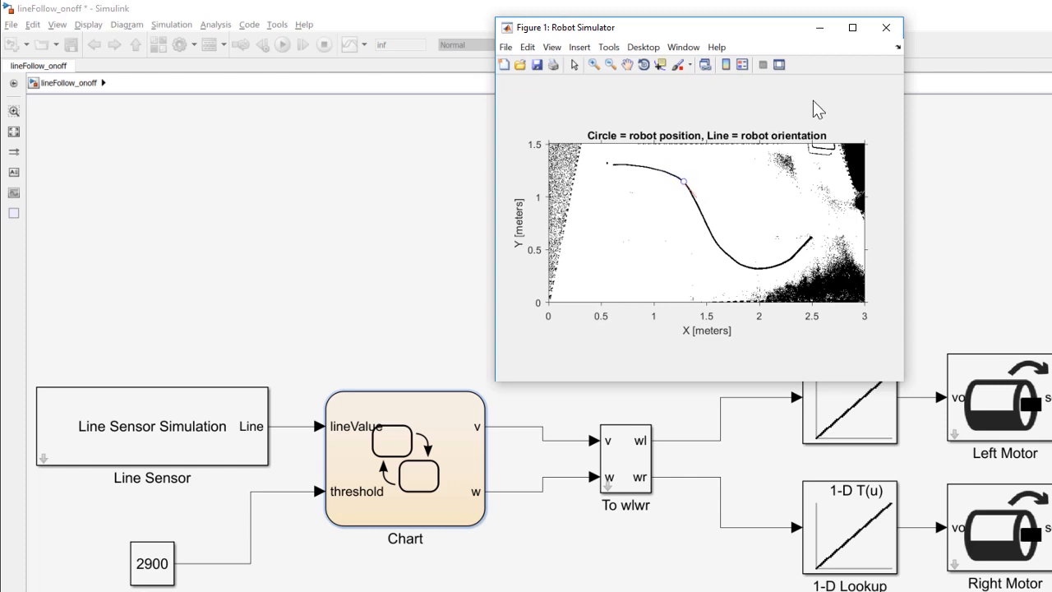
{"action": "left_click", "coordinate": [329, 141]}
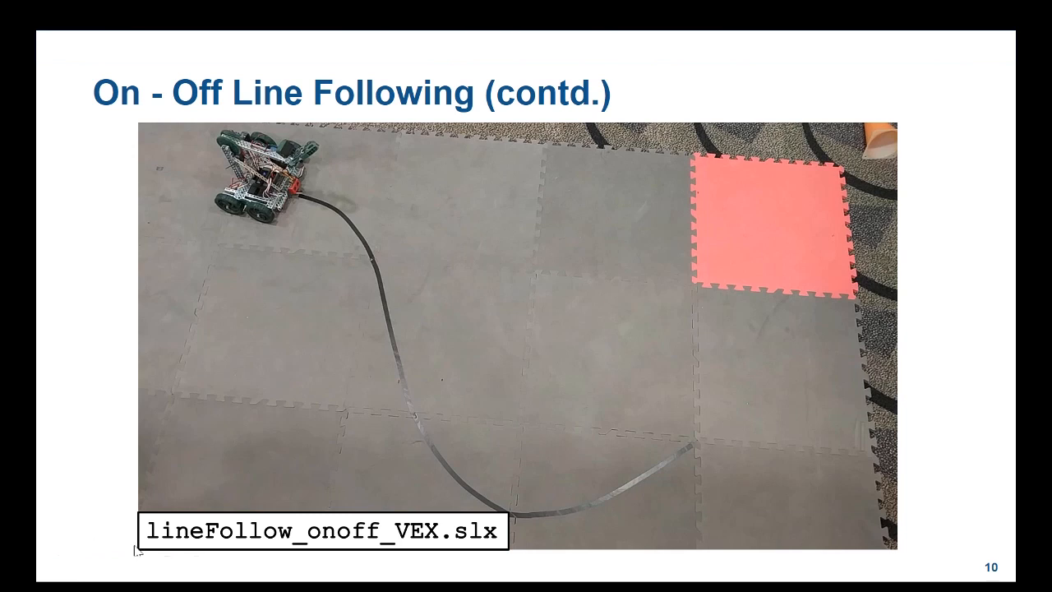
{"action": "left_click", "coordinate": [165, 530]}
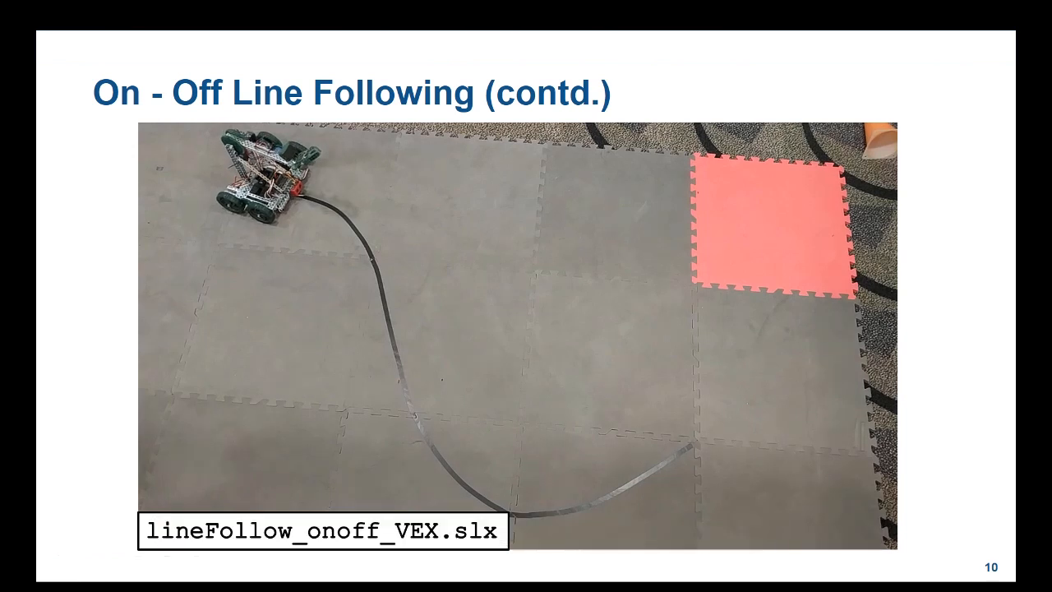
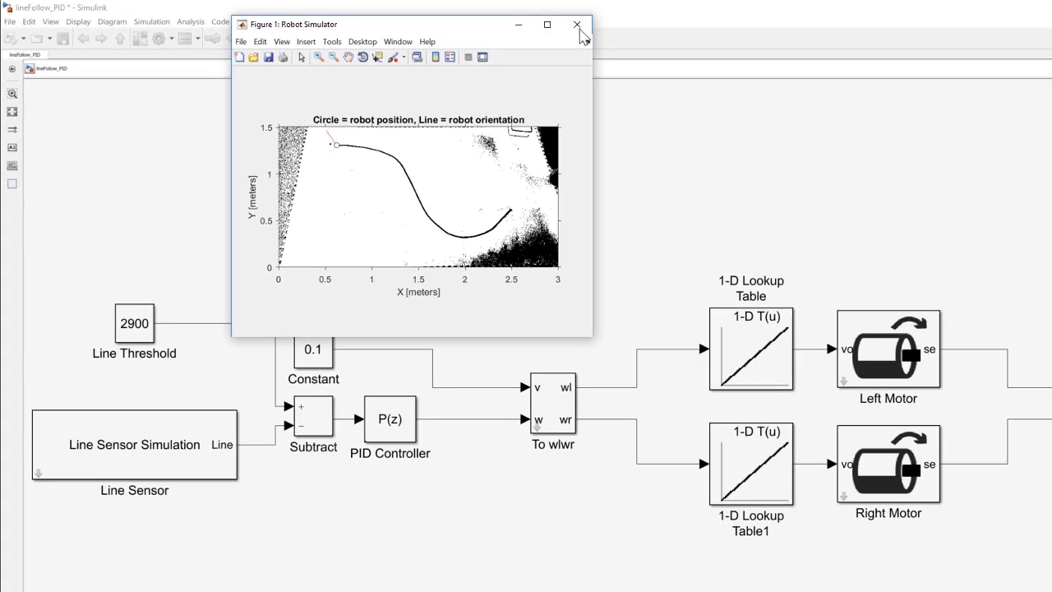
Step: Set the PID Controller's proportional gain to 0.1, run the simulation to watch the robot's path, and close the Robot Simulator
{"action": "left_click", "coordinate": [577, 26]}
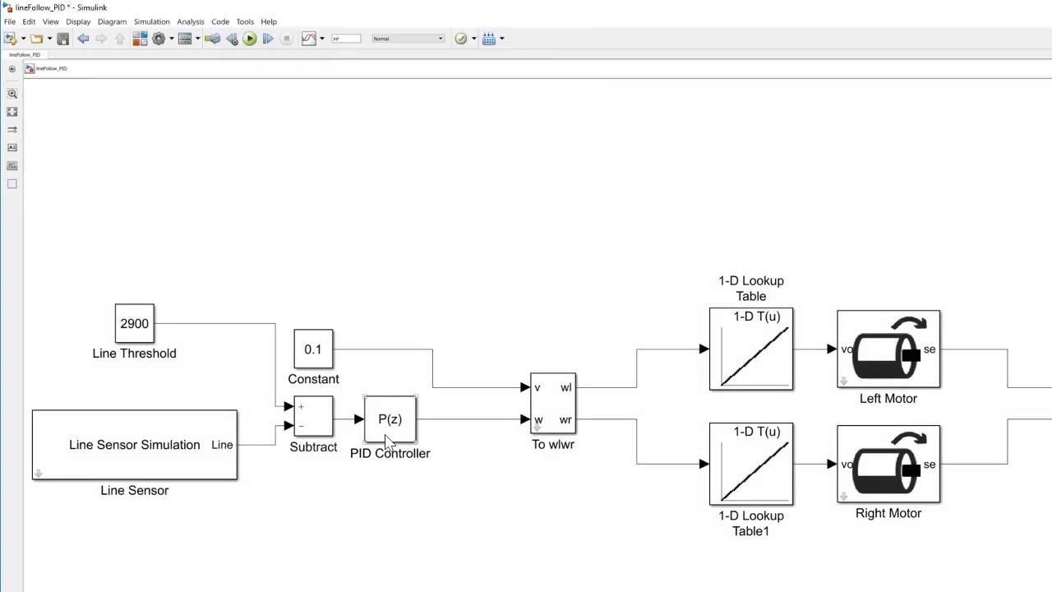
{"action": "double_click", "coordinate": [383, 437]}
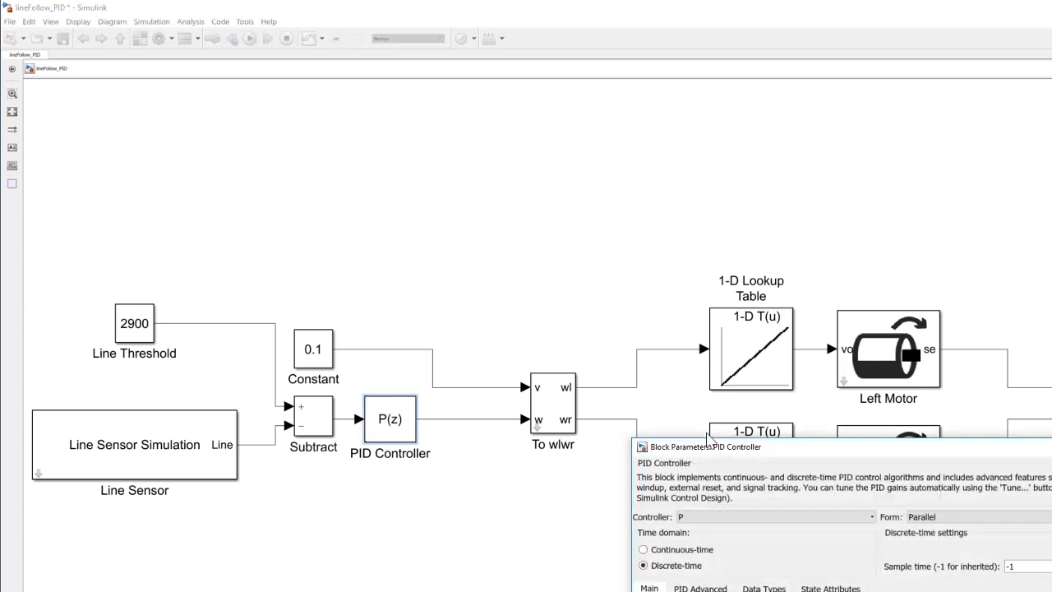
{"action": "left_click_drag", "start_coordinate": [794, 450], "coordinate": [472, 172]}
{"action": "double_click", "coordinate": [413, 357]}
{"action": "type", "text": "0.1"}
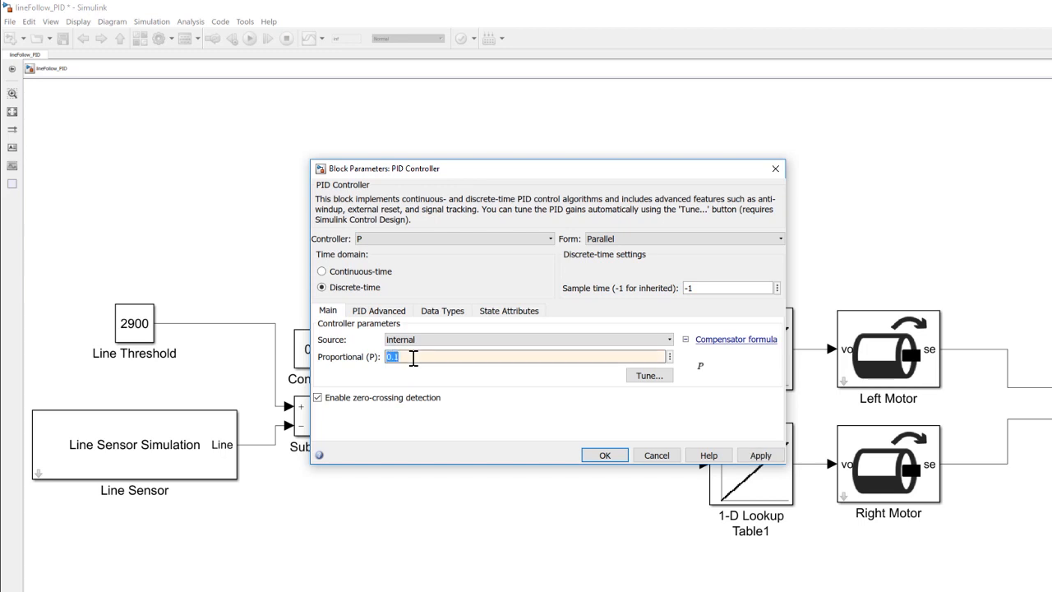
{"action": "key", "text": "Return"}
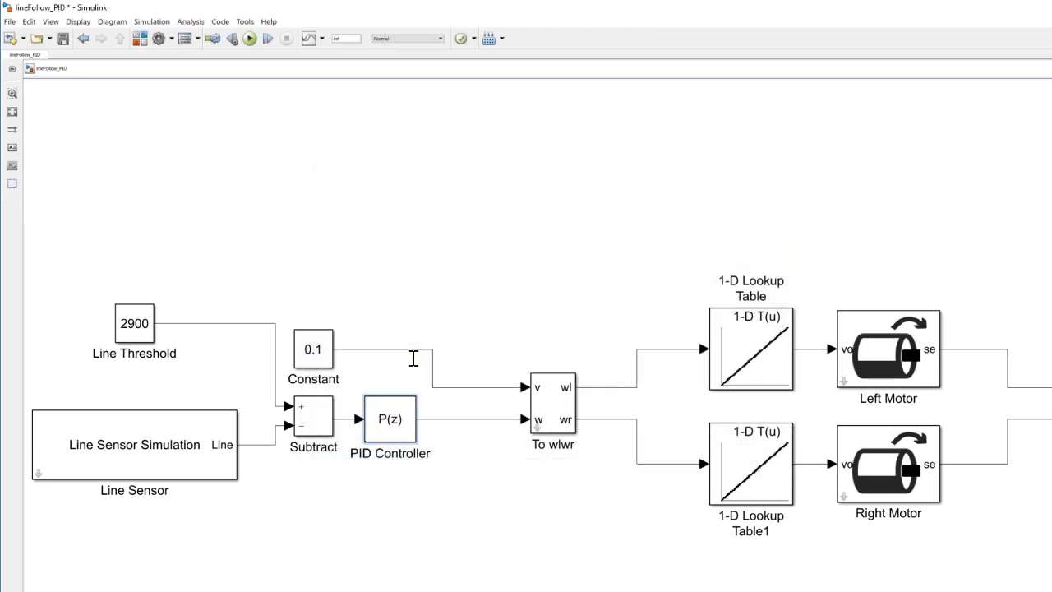
{"action": "left_click", "coordinate": [249, 39]}
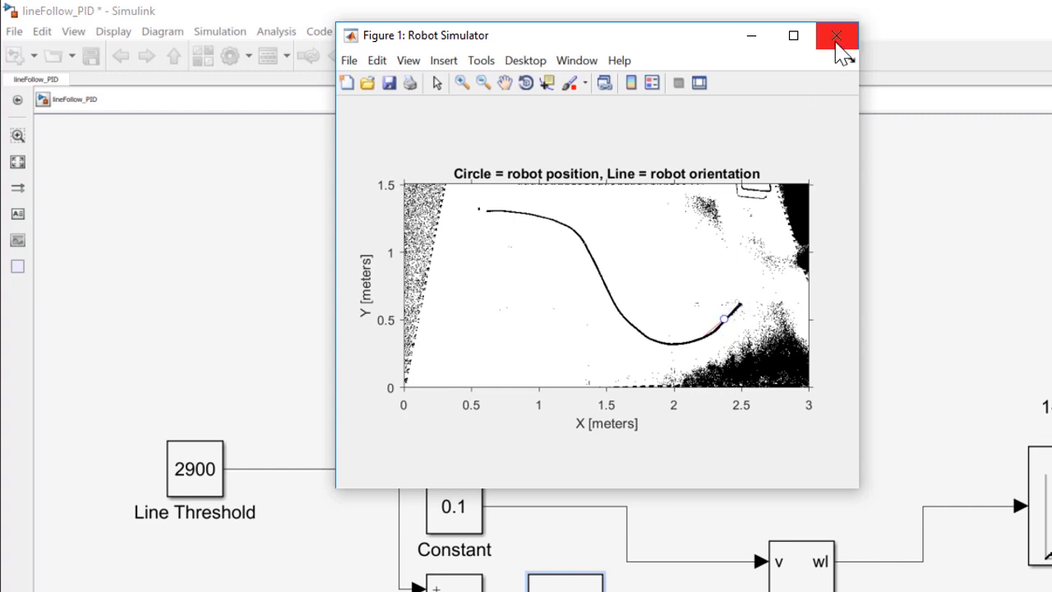
{"action": "left_click", "coordinate": [834, 37]}
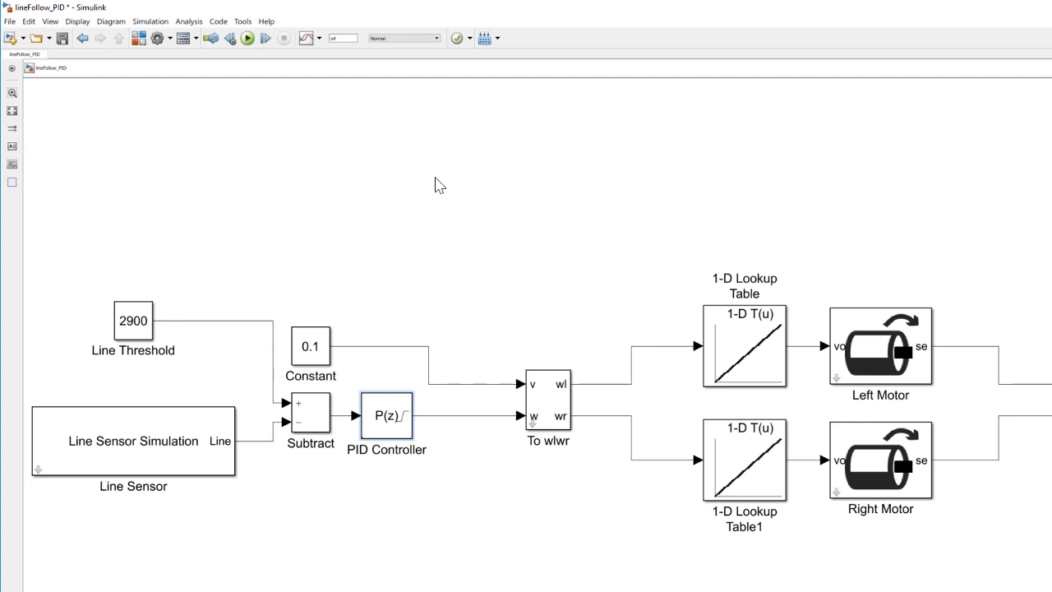
Step: Set the PID Controller's proportional gain to 0.001, simulate the robot with it, and close the Robot Simulator
{"action": "double_click", "coordinate": [386, 421]}
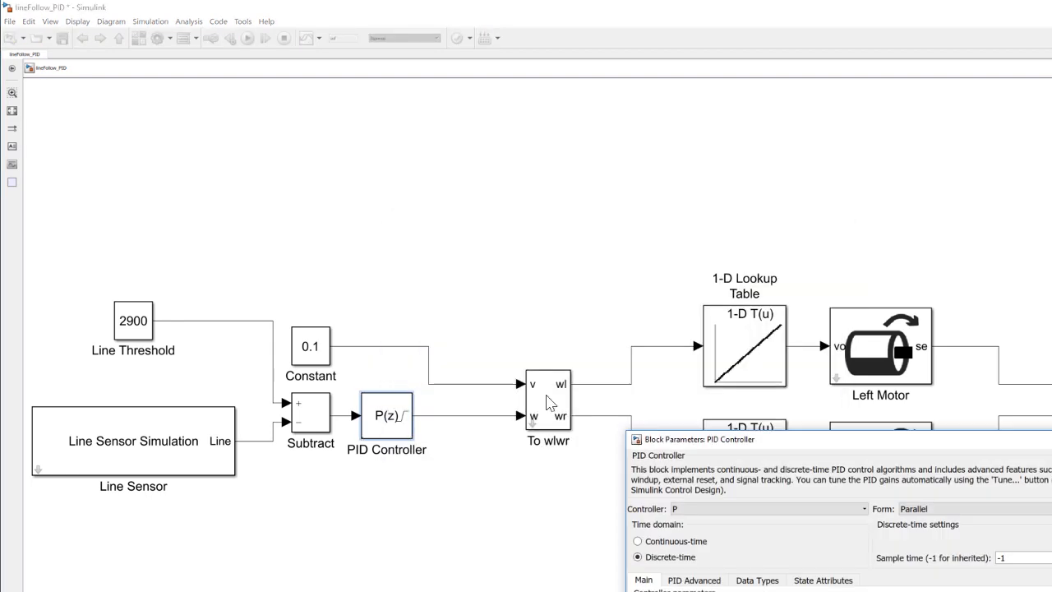
{"action": "left_click_drag", "start_coordinate": [805, 445], "coordinate": [510, 141]}
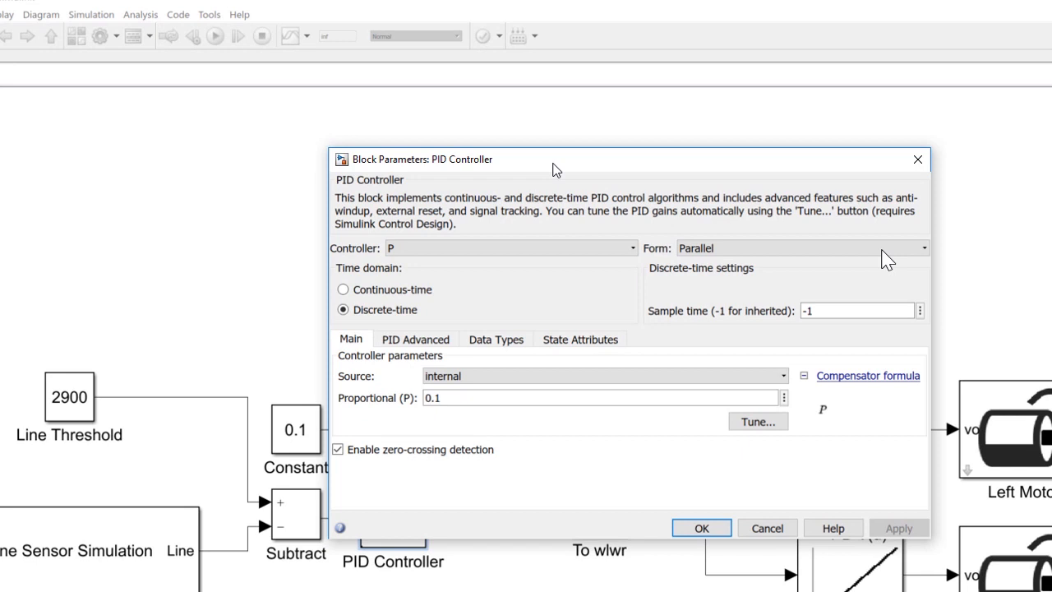
{"action": "double_click", "coordinate": [521, 404]}
{"action": "type", "text": "0.001"}
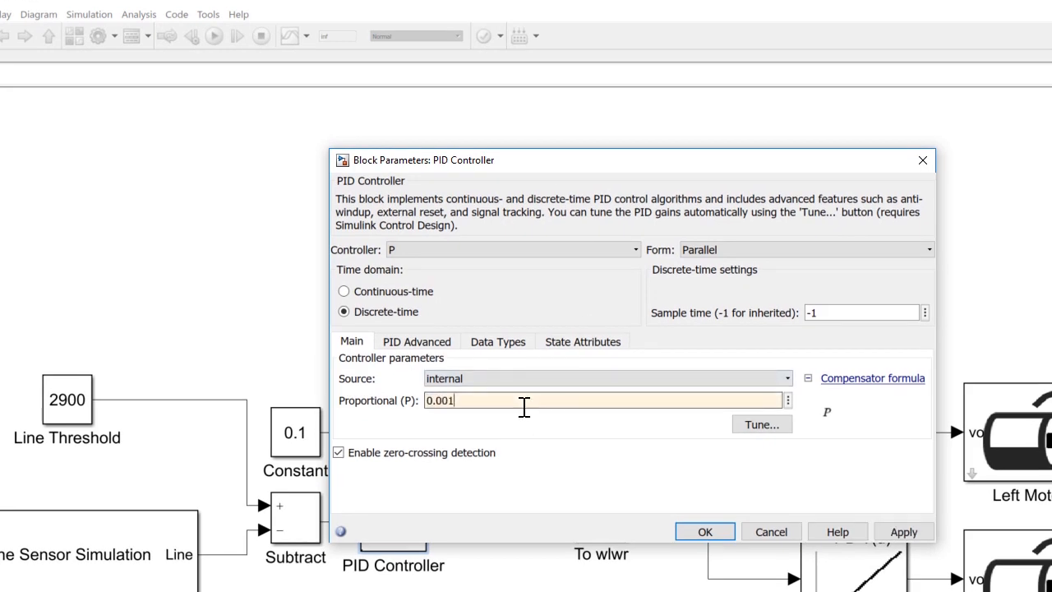
{"action": "left_click", "coordinate": [904, 532]}
{"action": "key", "text": "Return"}
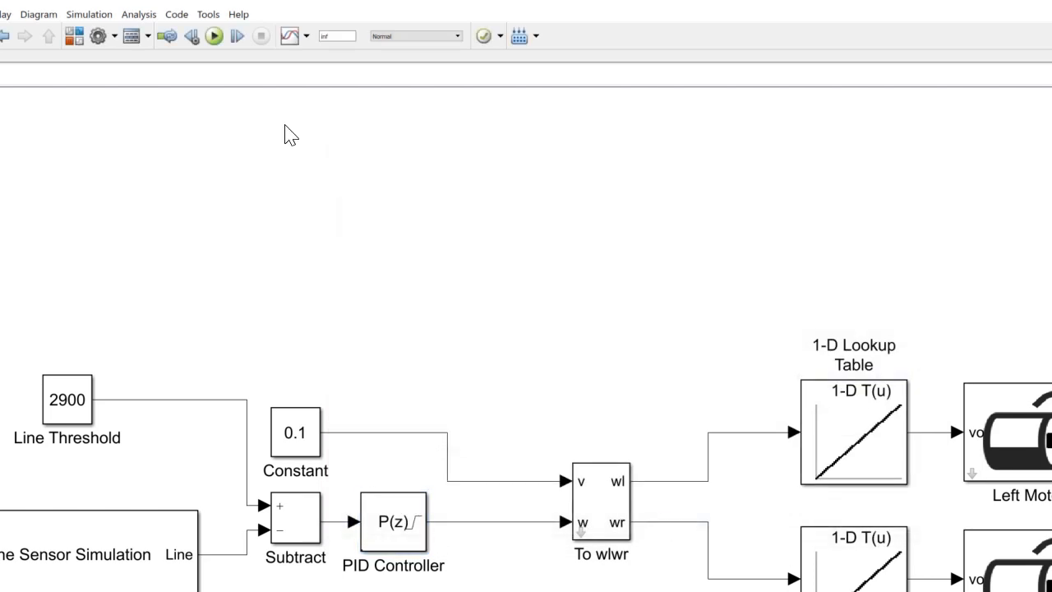
{"action": "left_click", "coordinate": [216, 37]}
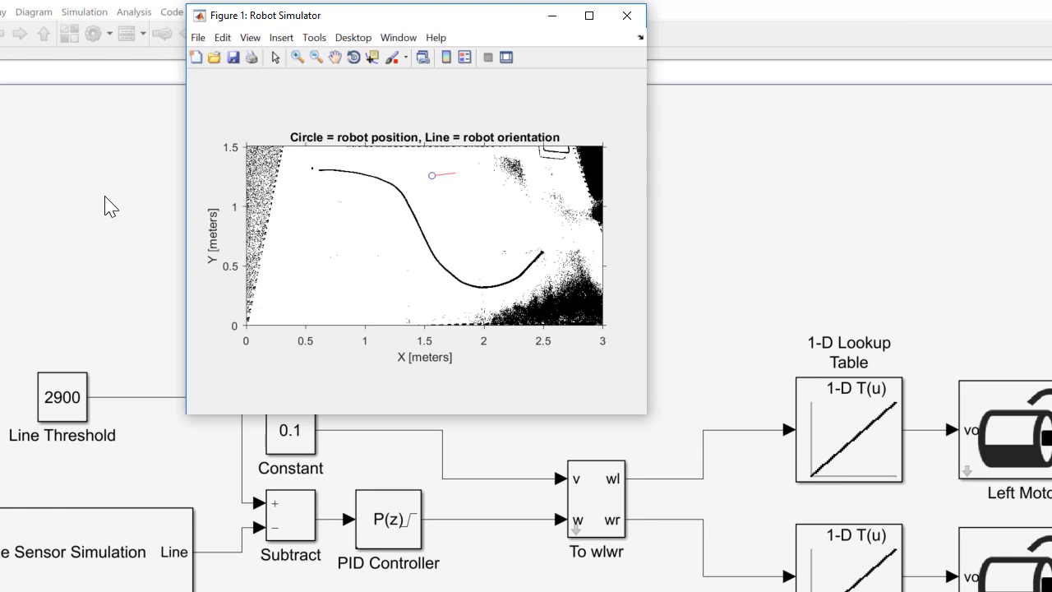
{"action": "left_click", "coordinate": [626, 15]}
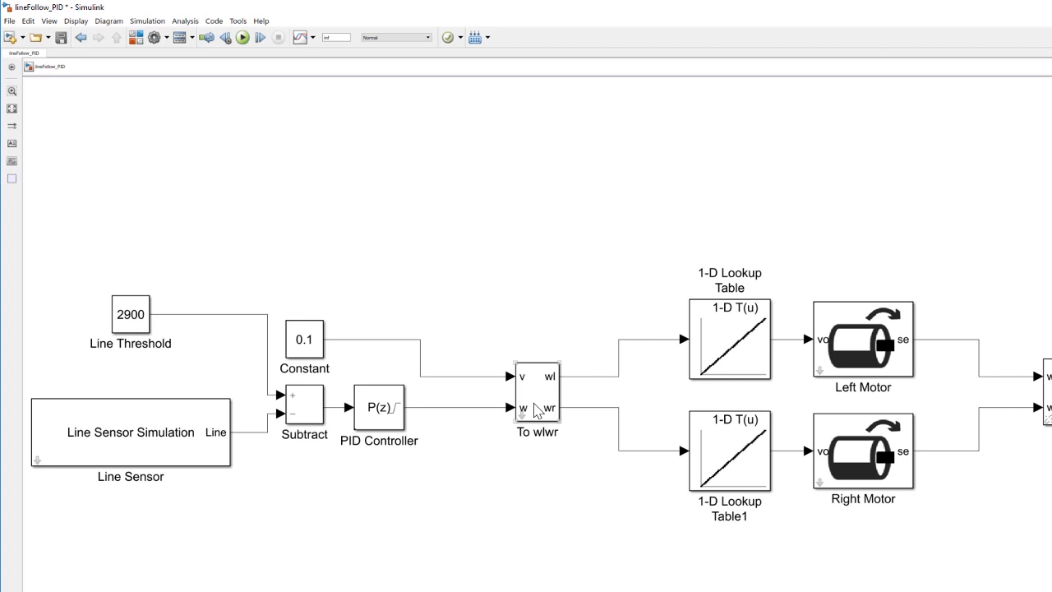
Step: Set the PID Controller's proportional gain to 0.01 and run the simulation to check the line following
{"action": "left_click", "coordinate": [374, 410]}
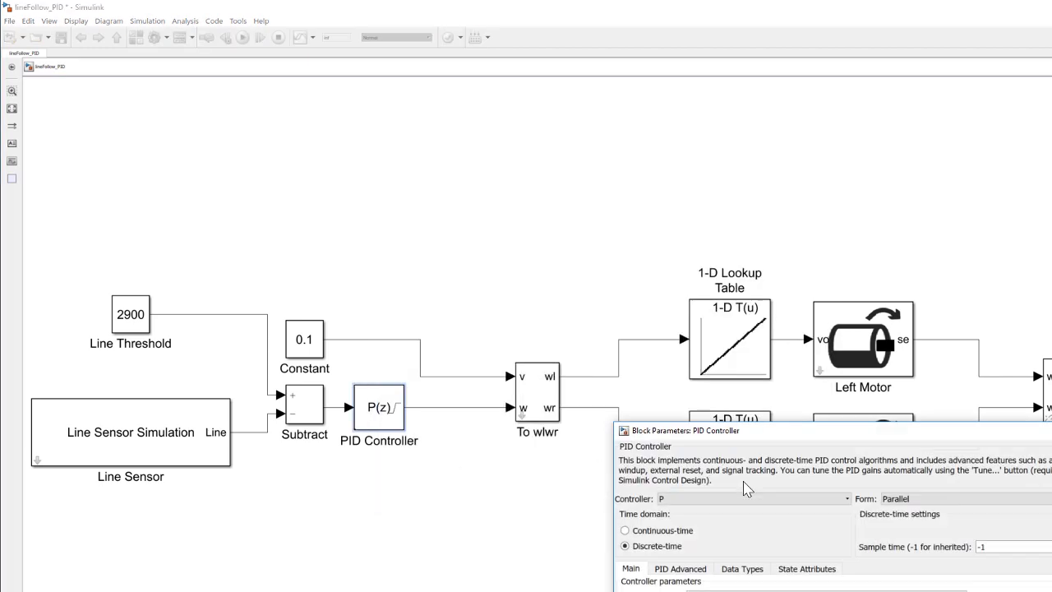
{"action": "left_click_drag", "start_coordinate": [787, 435], "coordinate": [510, 244]}
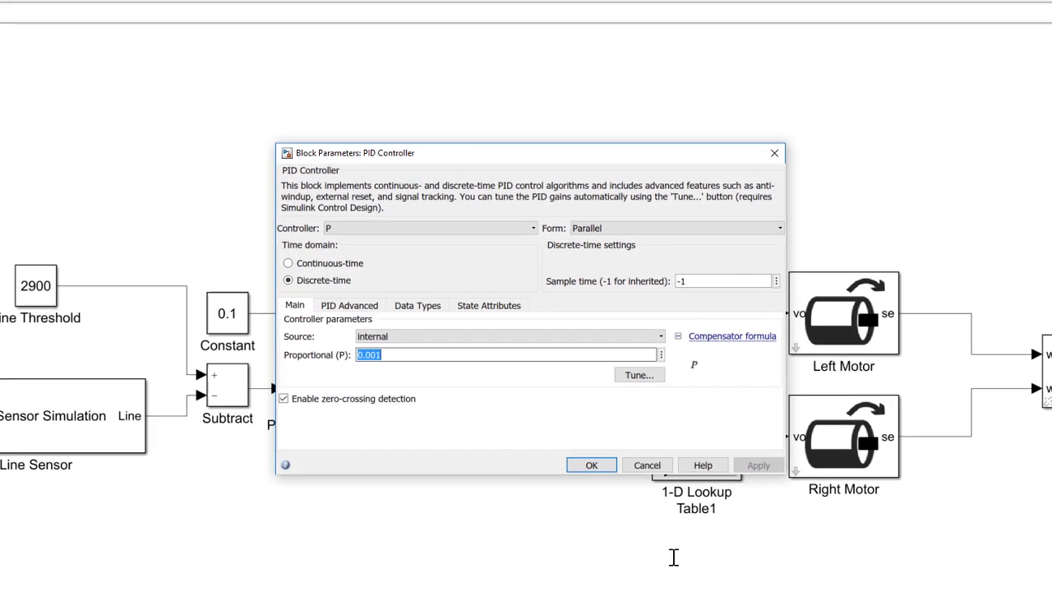
{"action": "double_click", "coordinate": [511, 377]}
{"action": "type", "text": "0."}
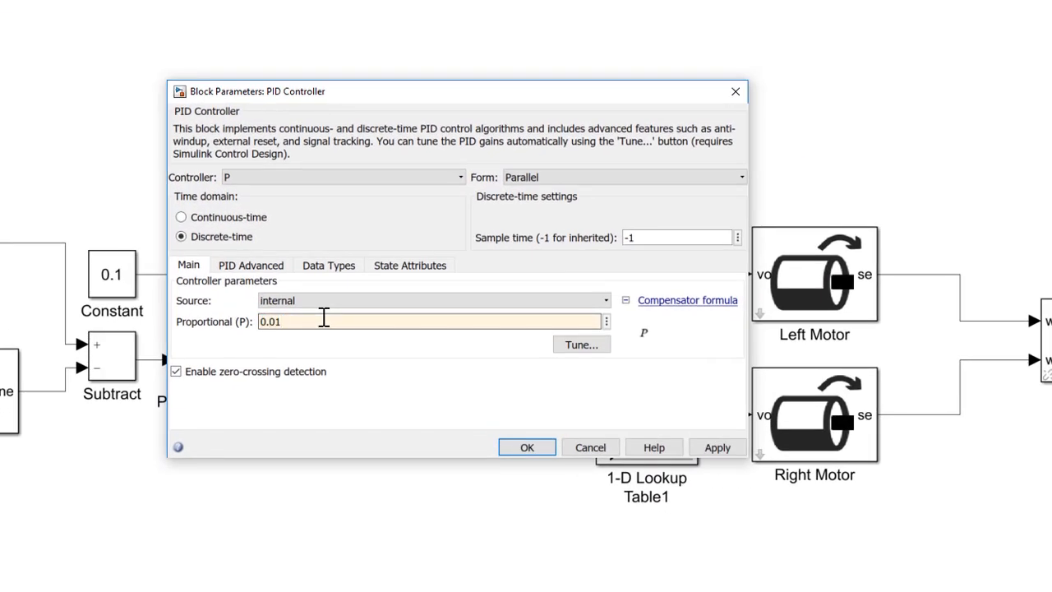
{"action": "key", "text": "Return"}
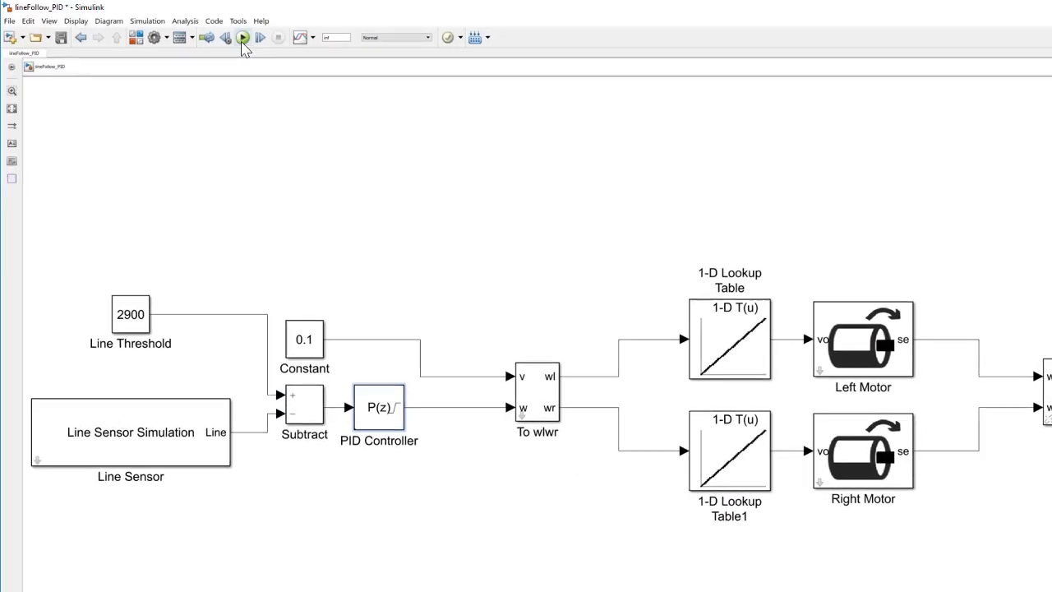
{"action": "left_click", "coordinate": [242, 37]}
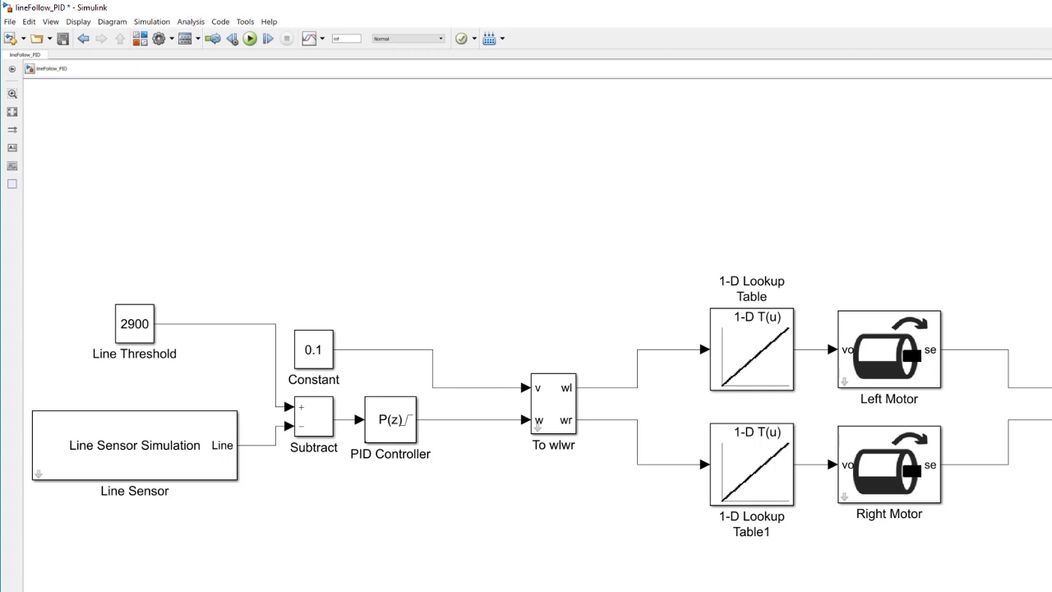
Step: Change the PID Controller block's controller type to PD
{"action": "left_click", "coordinate": [401, 438]}
{"action": "double_click", "coordinate": [405, 432]}
{"action": "left_click_drag", "start_coordinate": [826, 456], "coordinate": [550, 155]}
{"action": "left_click", "coordinate": [516, 216]}
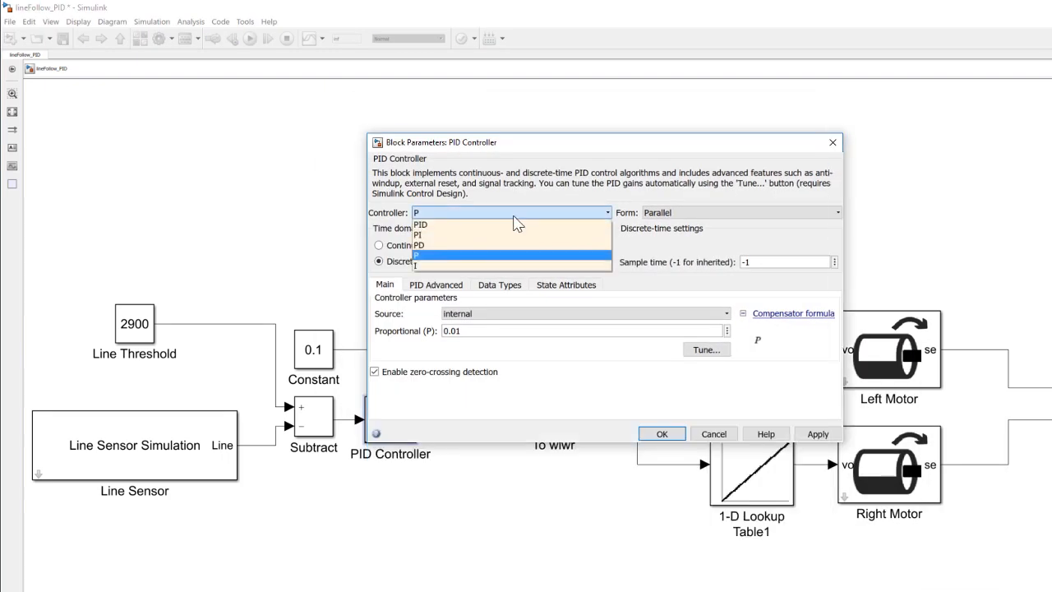
{"action": "left_click", "coordinate": [498, 245]}
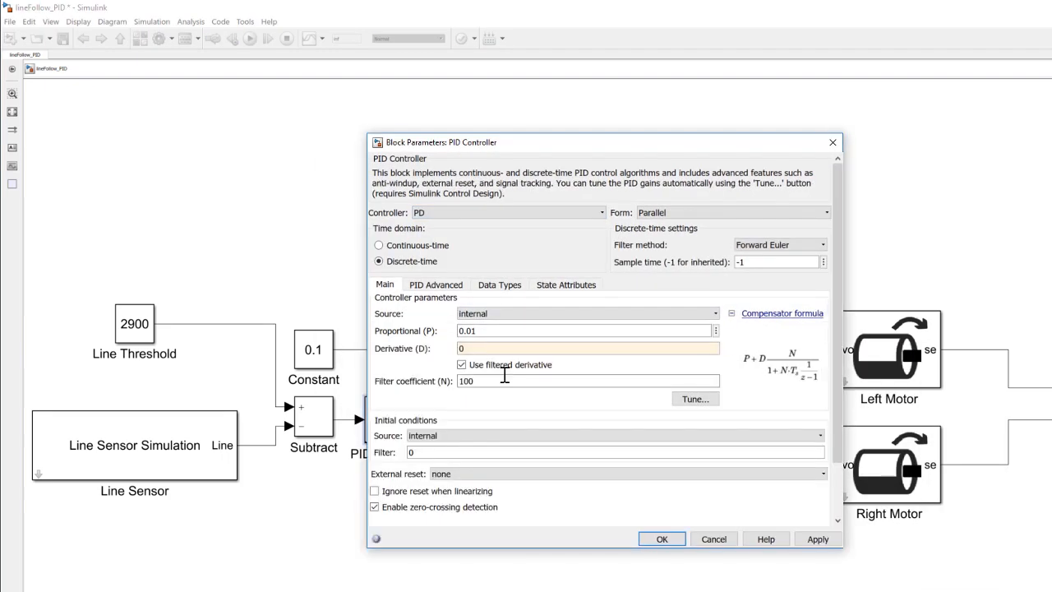
Step: Set the controller's derivative gain to 1e-5 and run the simulation to watch the robot follow the line
{"action": "double_click", "coordinate": [495, 349]}
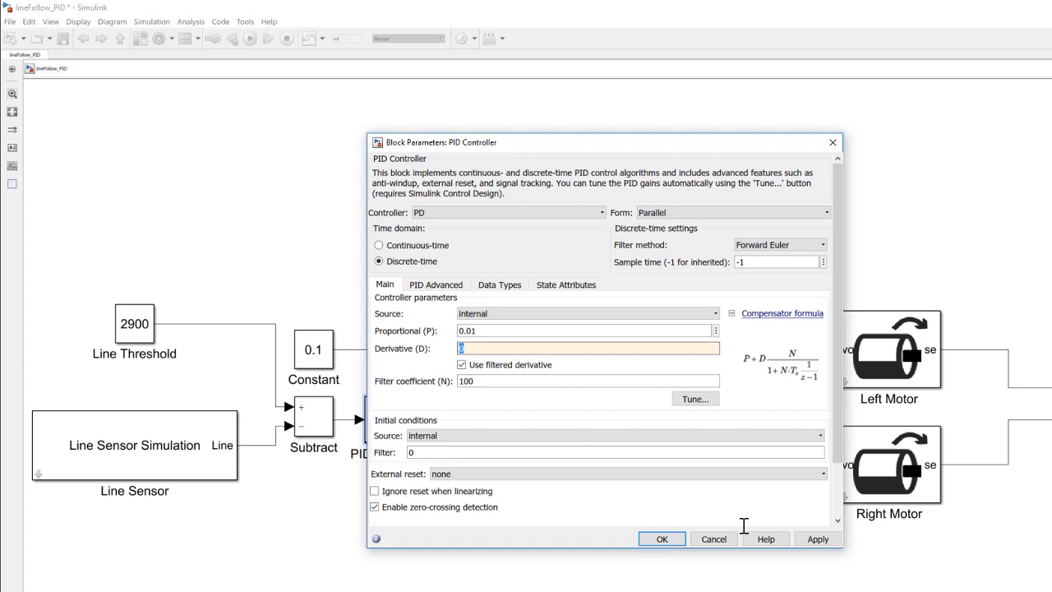
{"action": "type", "text": "1e-"}
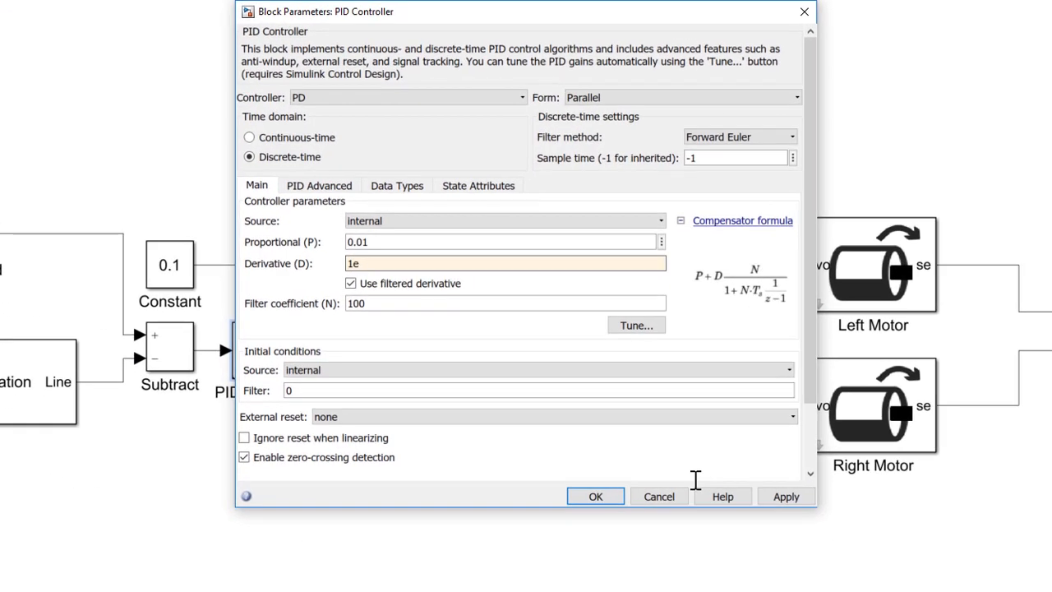
{"action": "type", "text": "5"}
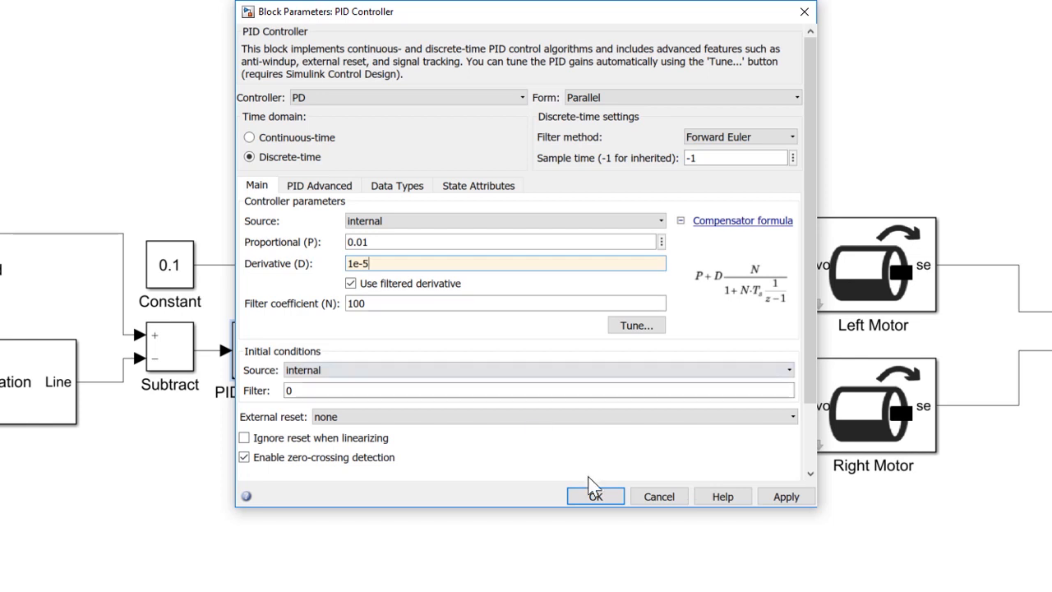
{"action": "key", "text": "Return"}
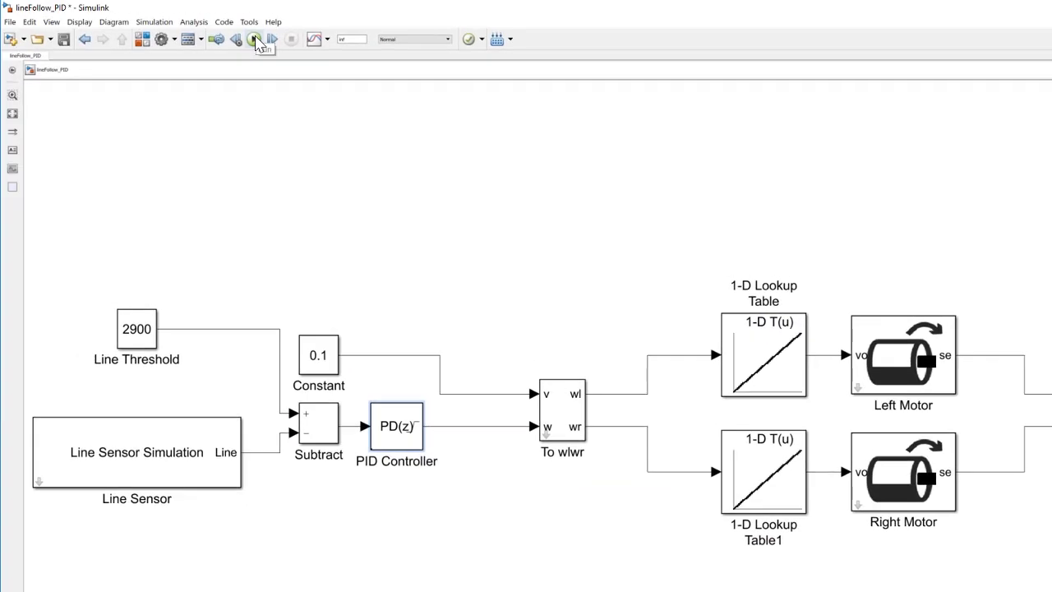
{"action": "left_click", "coordinate": [255, 40]}
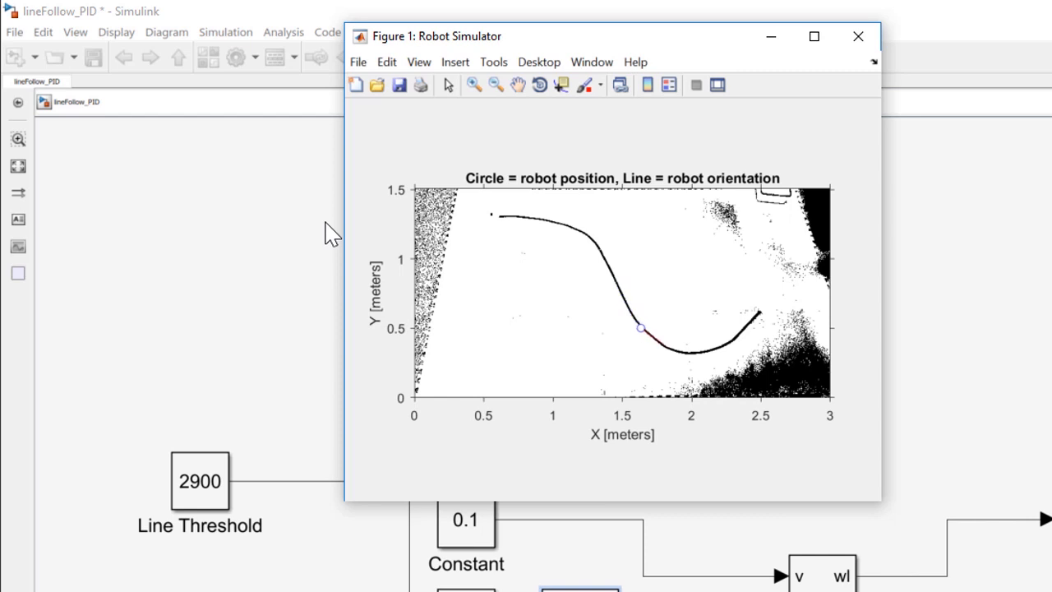
{"action": "left_click", "coordinate": [970, 199]}
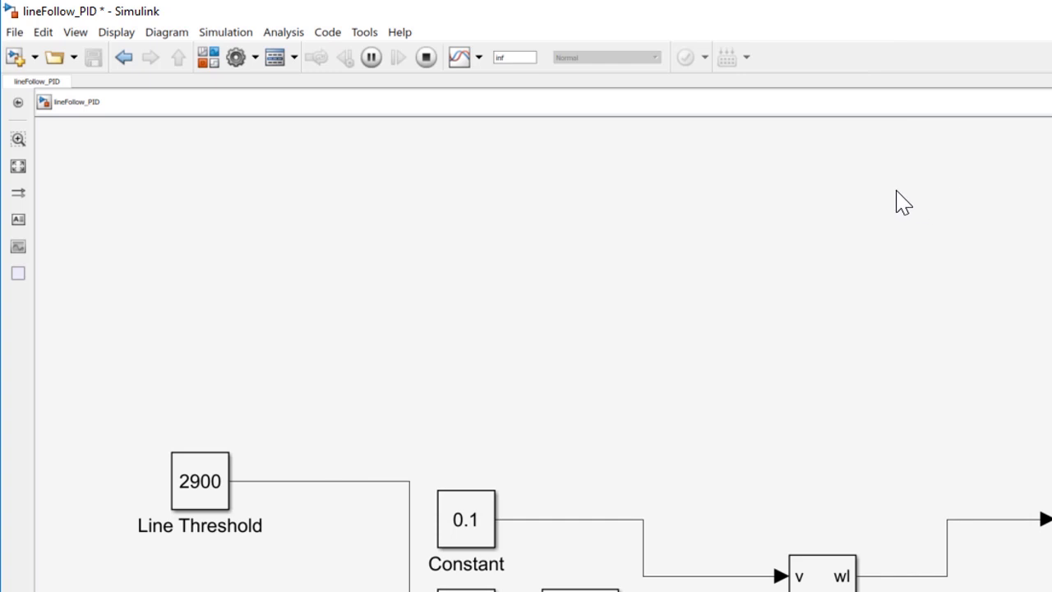